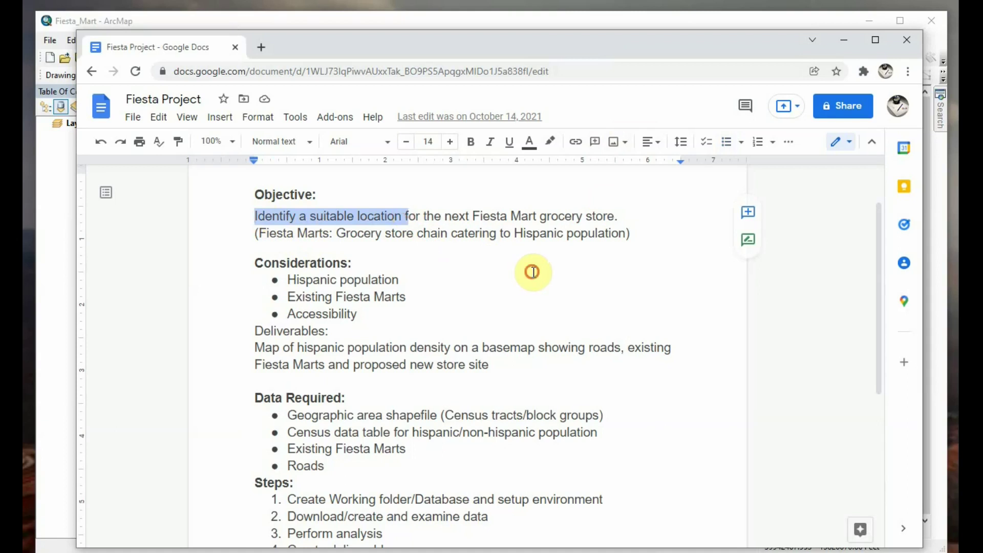
# Locate Fiesta_Mart.gdb in ArcCatalog, and check the current and scratch workspaces in ArcMap's geoprocessing environment settings
pyautogui.click(447, 20)
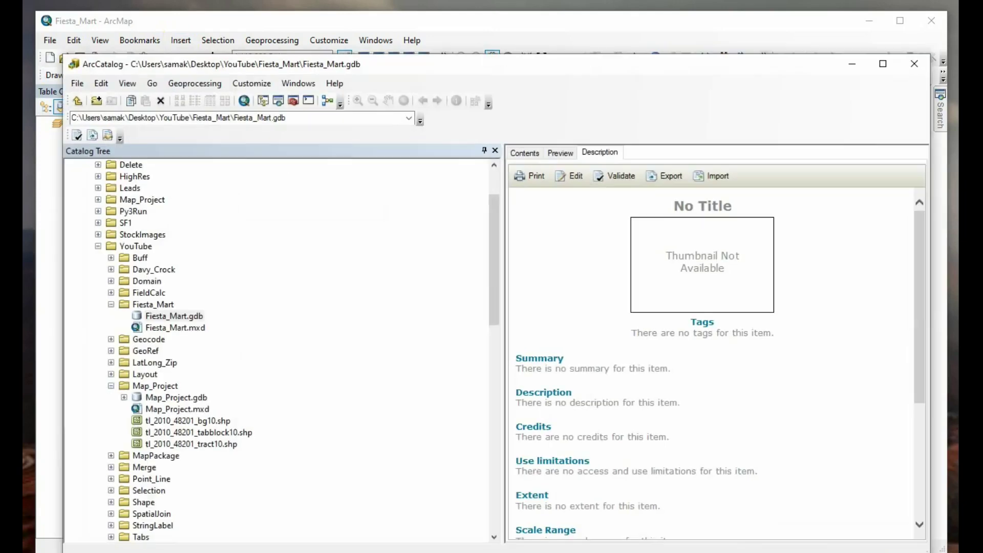
pyautogui.click(165, 318)
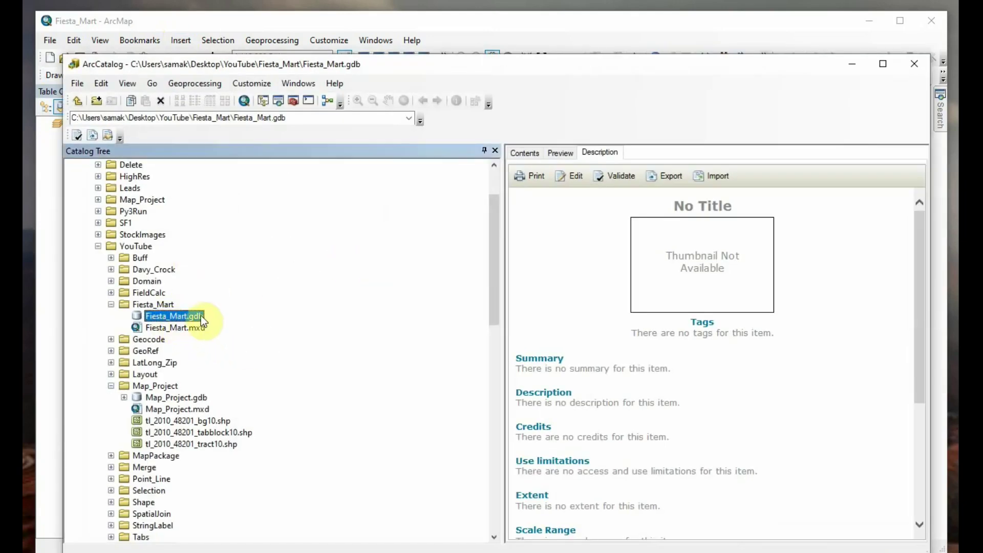
pyautogui.click(570, 28)
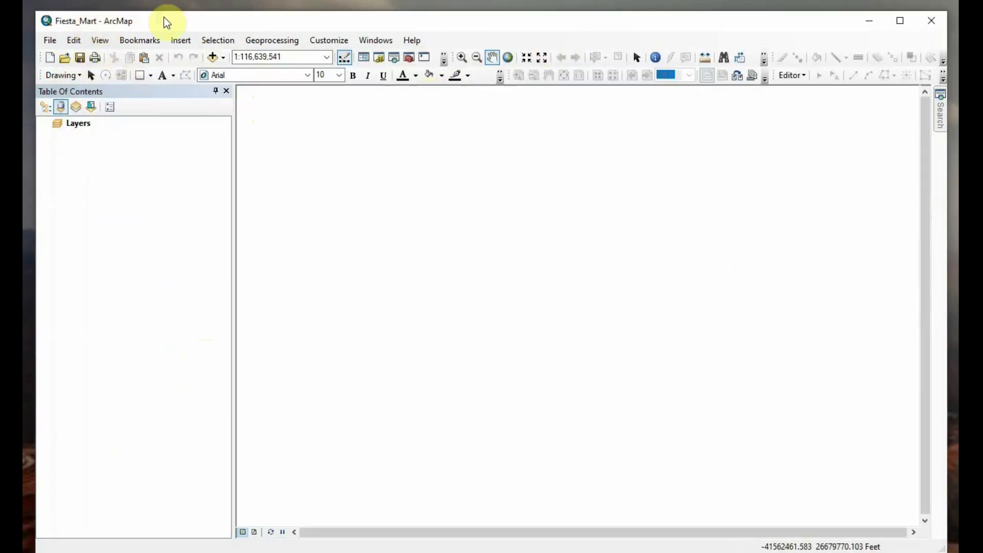
pyautogui.click(284, 40)
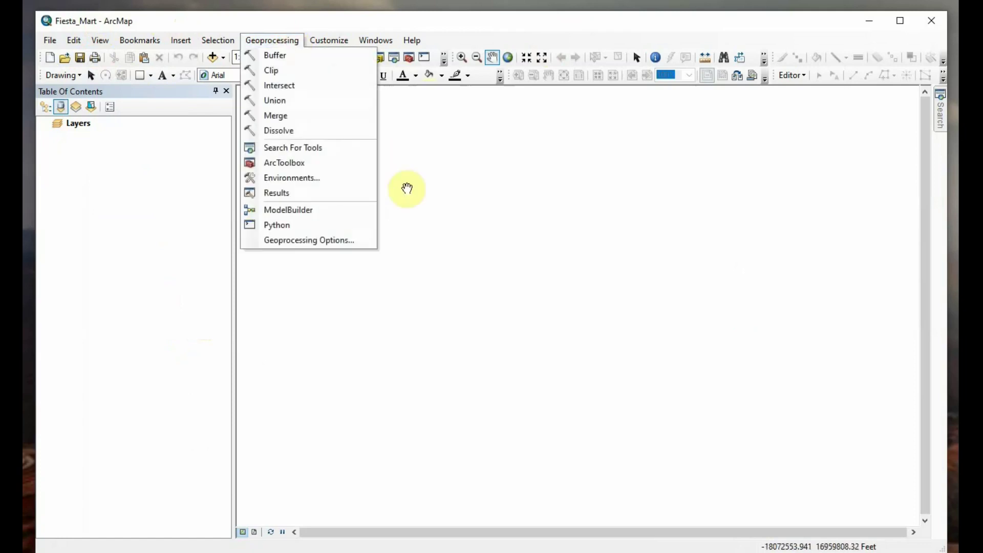
pyautogui.click(312, 180)
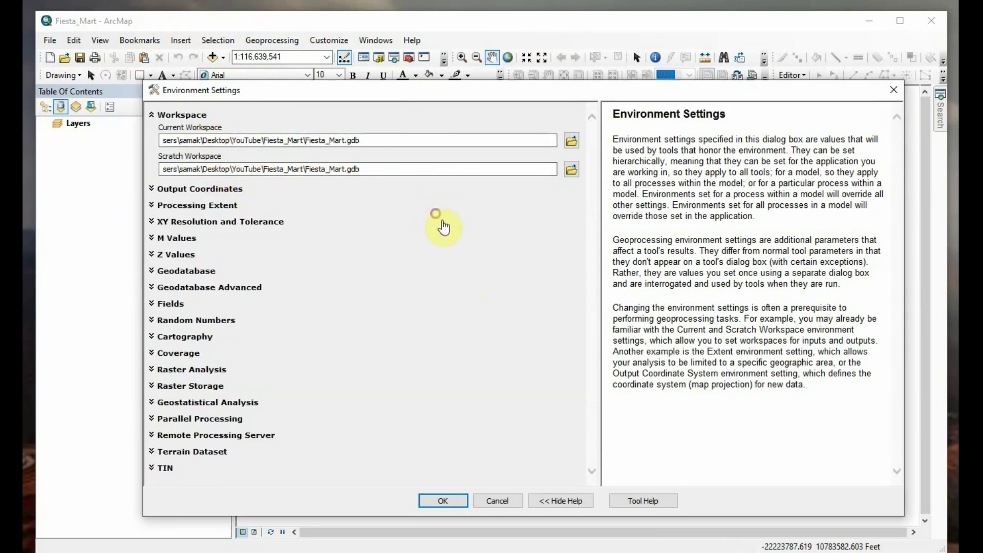
pyautogui.click(893, 90)
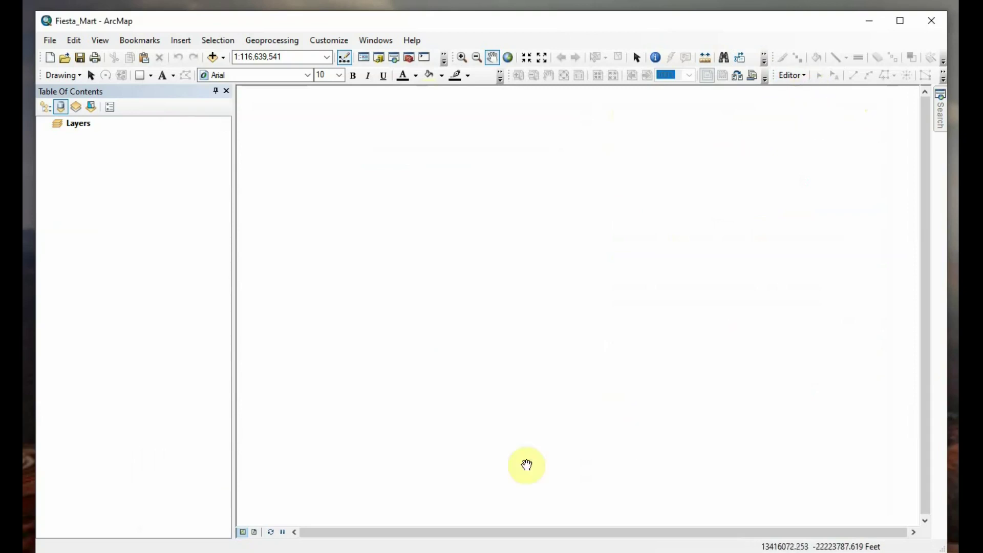
pyautogui.click(869, 21)
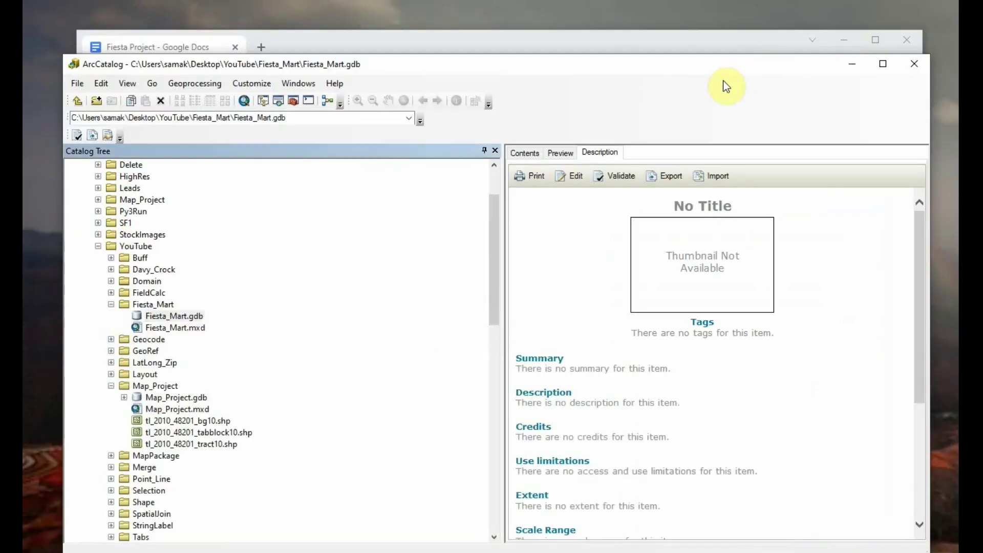
# Switch to the Fiesta Project document in Google Docs and review its objective, deliverables, required data and steps
pyautogui.click(764, 37)
pyautogui.scroll(-3, 450, 324)
pyautogui.scroll(3, 446, 325)
pyautogui.scroll(-3, 445, 329)
pyautogui.scroll(2, 445, 328)
pyautogui.scroll(-1, 445, 328)
pyautogui.scroll(2, 444, 329)
pyautogui.scroll(-3, 445, 328)
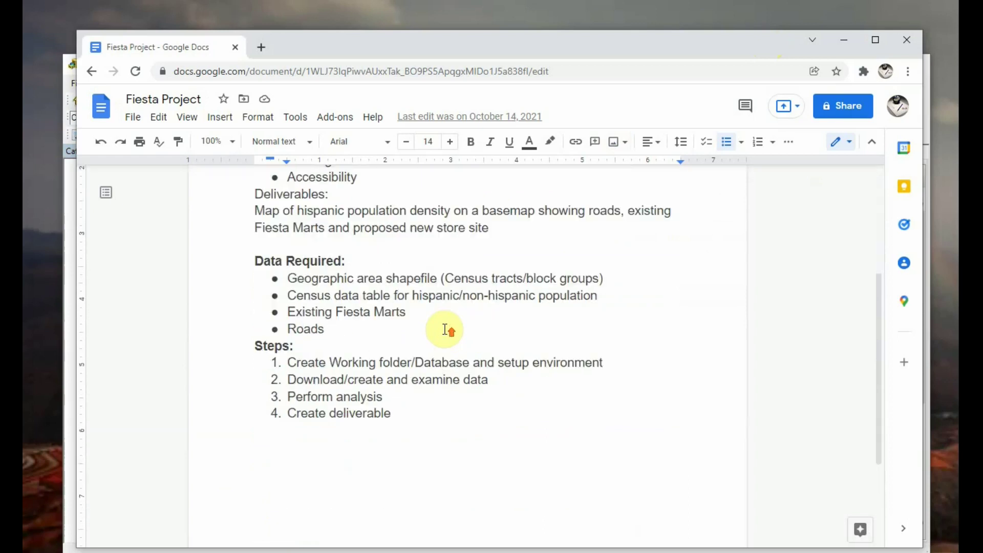
pyautogui.scroll(2, 444, 328)
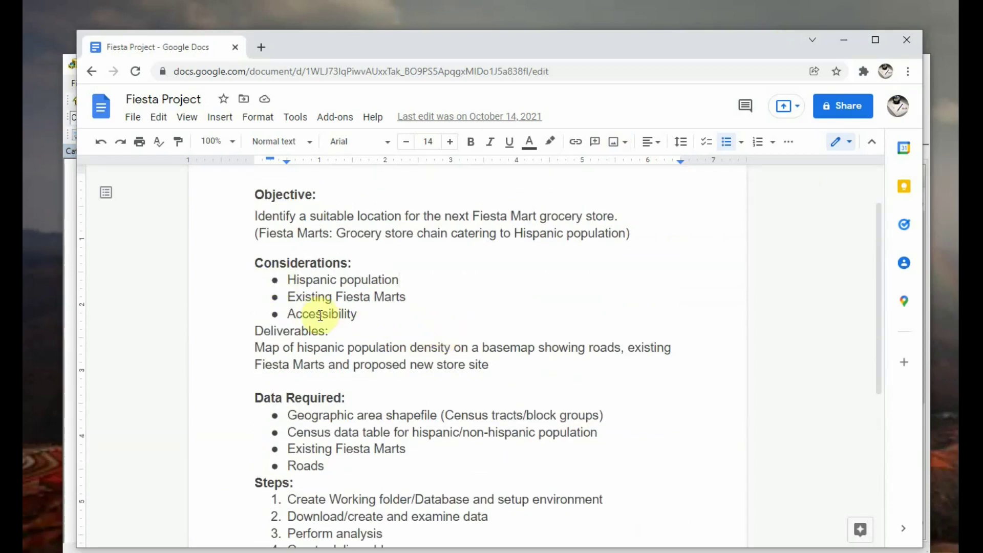
# Go through the document's considerations one by one: Hispanic population, existing Fiesta Marts and accessibility
pyautogui.doubleClick(285, 280)
pyautogui.click(509, 288)
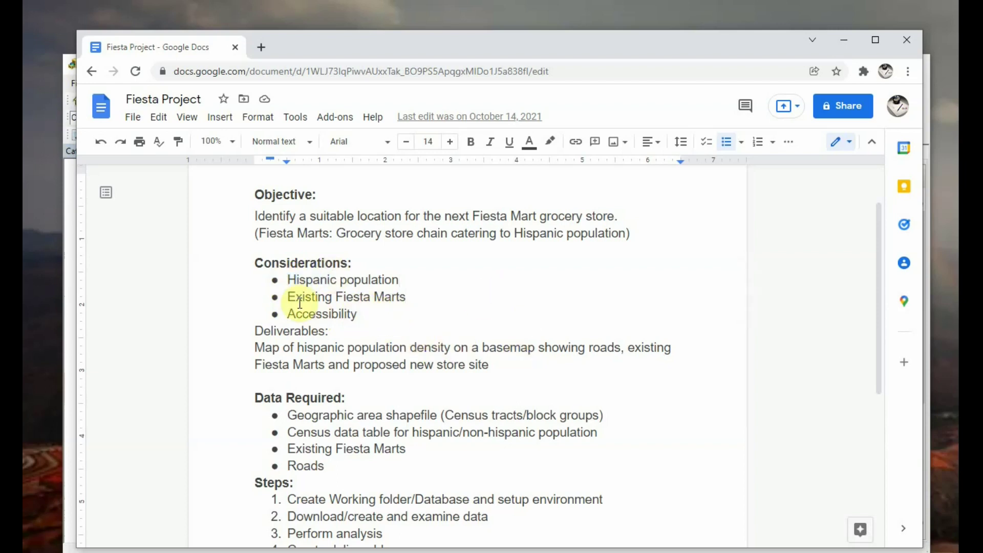
pyautogui.moveTo(286, 297); pyautogui.dragTo(333, 299)
pyautogui.click(429, 307)
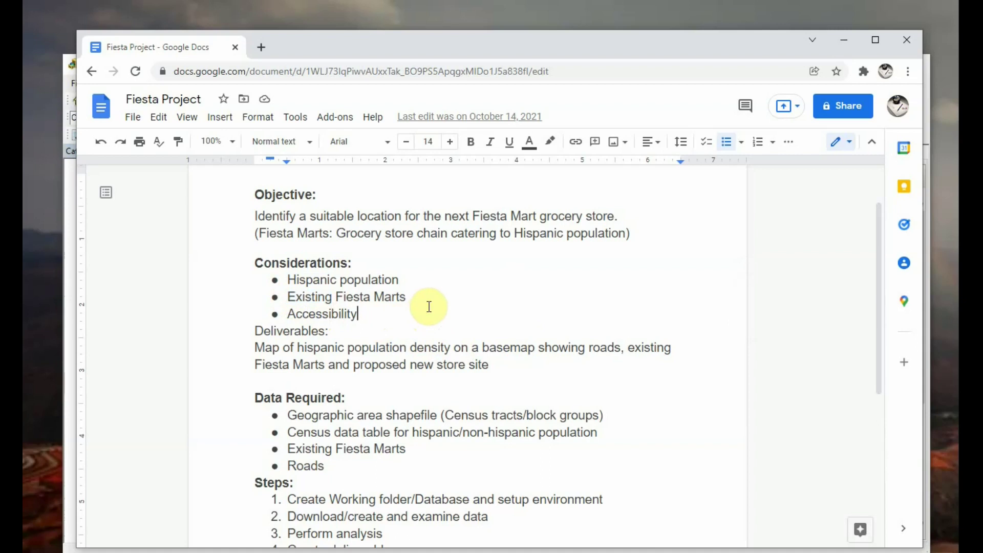
pyautogui.moveTo(359, 314); pyautogui.dragTo(288, 314)
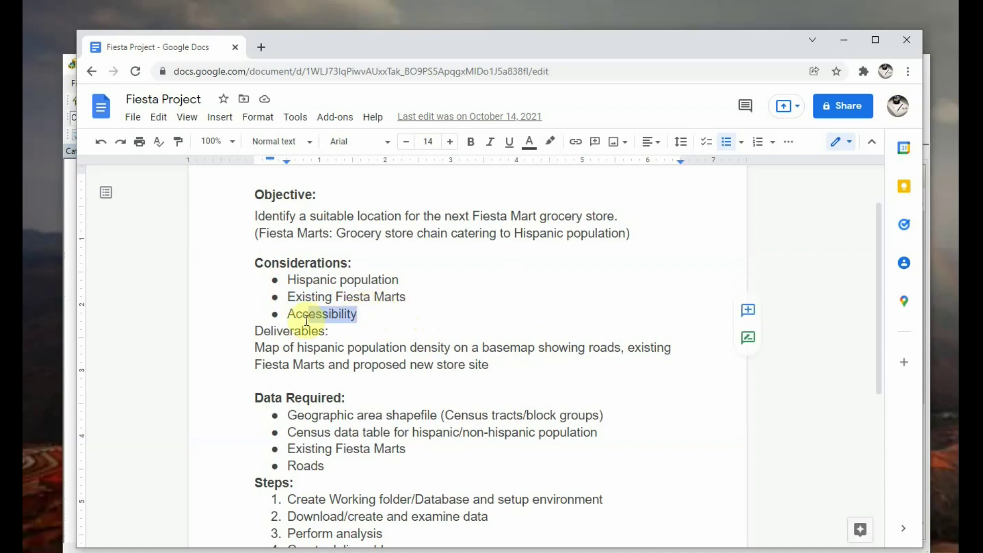
pyautogui.click(400, 309)
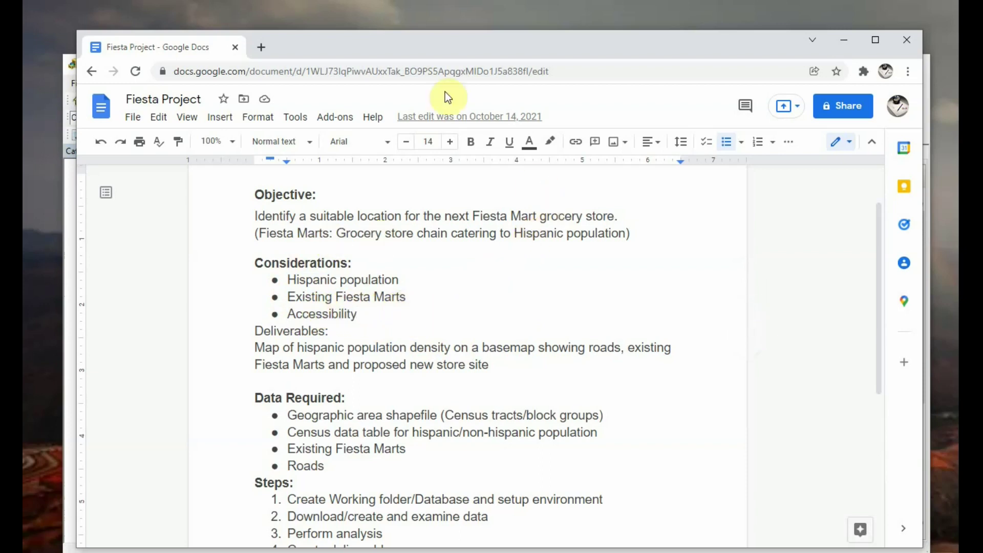
# Switch to Snipping Tool and look through the captured list of Houston Fiesta Mart stores and their addresses
pyautogui.hotkey('alt', 'Tab')
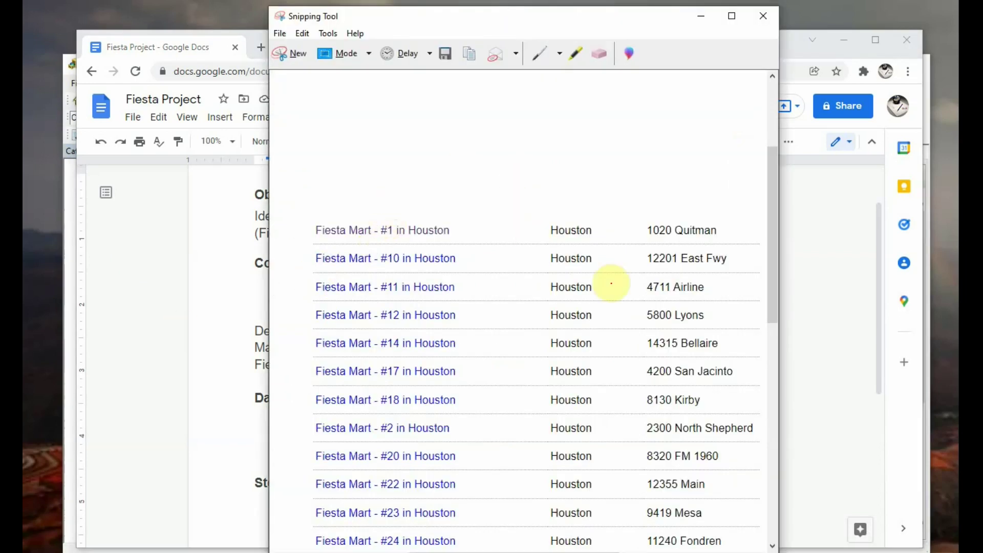
pyautogui.scroll(-2, 612, 283)
pyautogui.scroll(2, 613, 283)
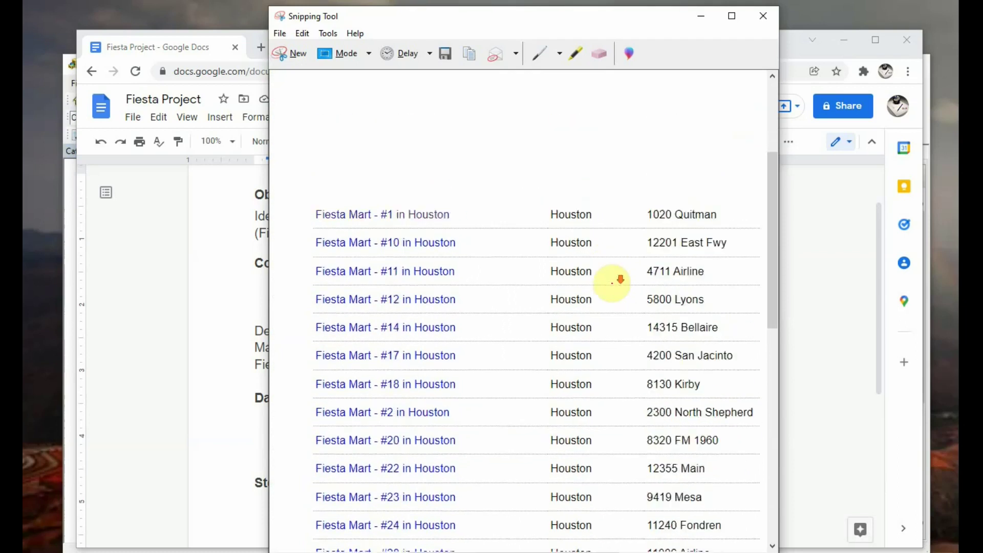
pyautogui.scroll(-3, 620, 280)
pyautogui.scroll(6, 621, 281)
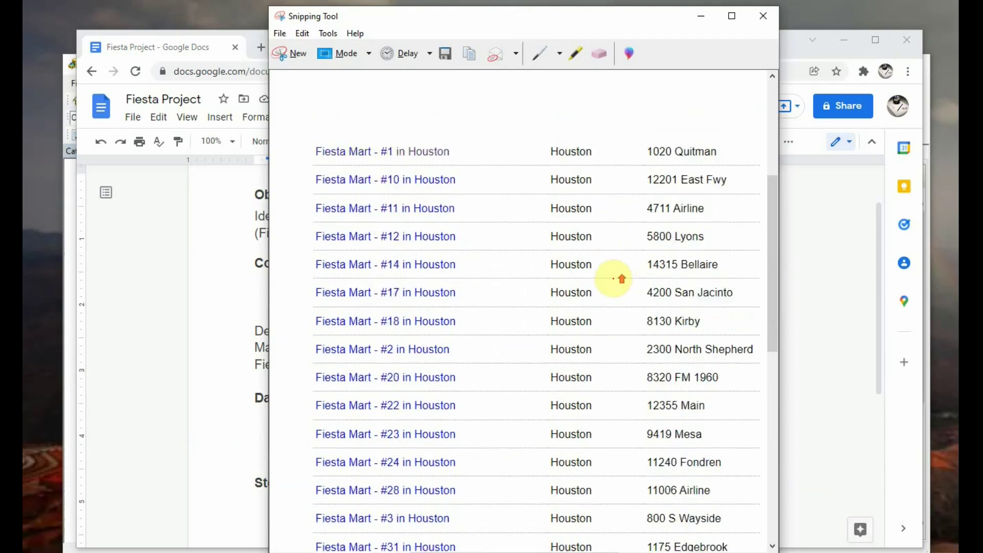
pyautogui.scroll(-5, 619, 281)
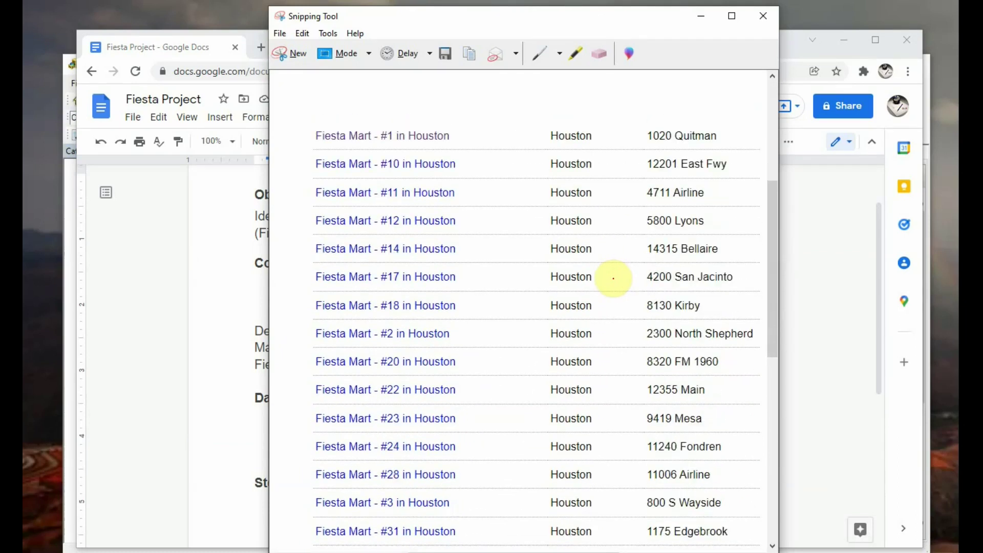
pyautogui.scroll(2, 612, 323)
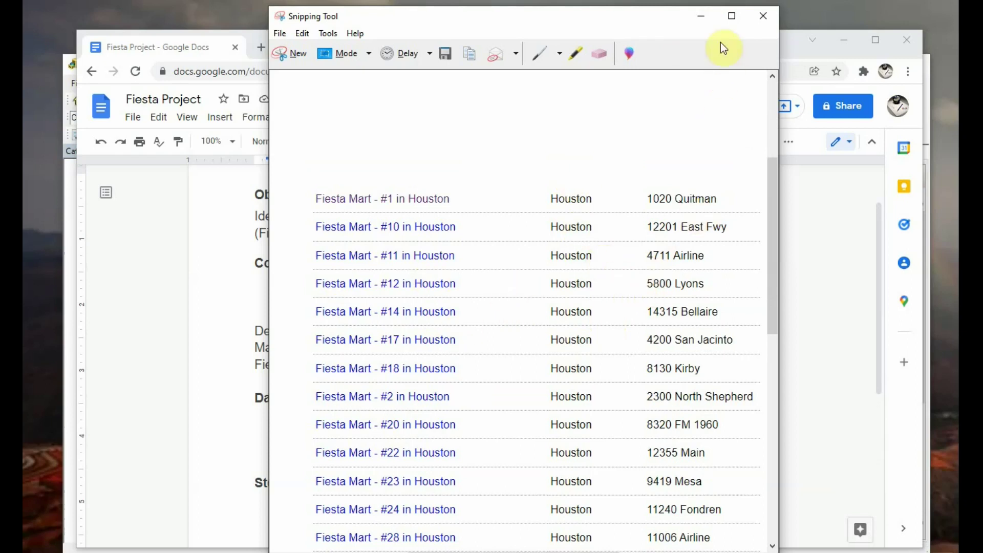
pyautogui.click(700, 21)
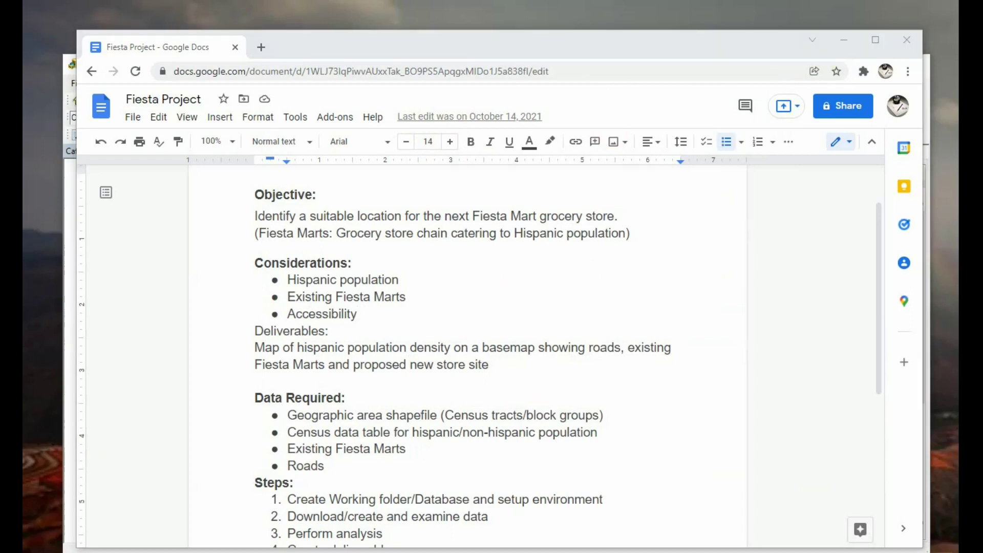
# Switch to the browser window with the Explore Census Data site and look over its search and tables sections
pyautogui.hotkey('alt', 'Tab')
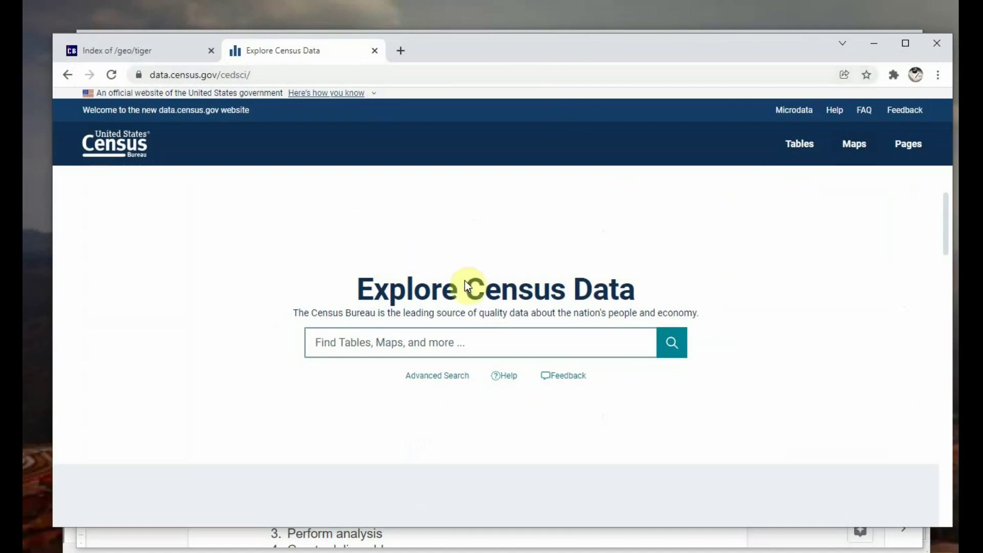
pyautogui.scroll(-1, 512, 348)
pyautogui.scroll(-2, 514, 365)
pyautogui.scroll(3, 512, 364)
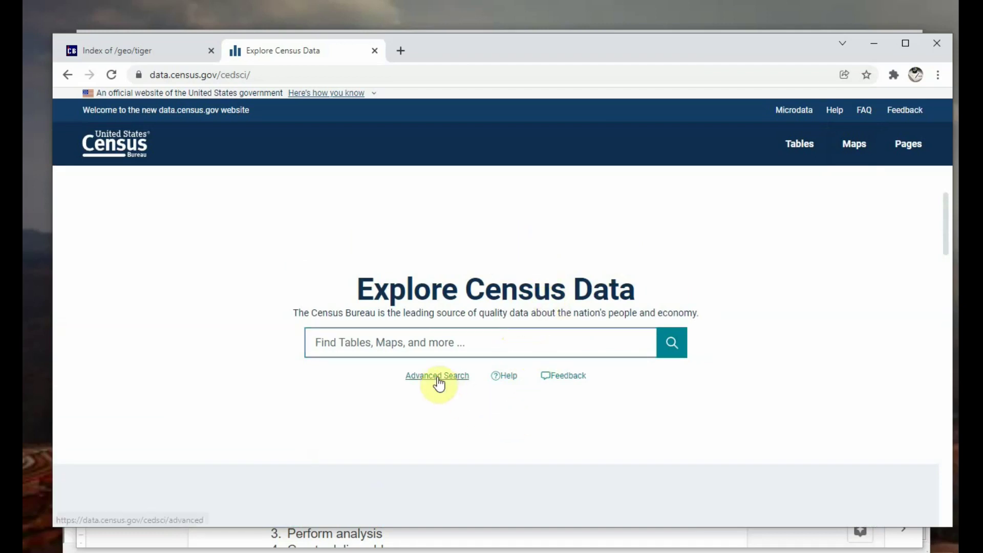
pyautogui.scroll(-3, 373, 248)
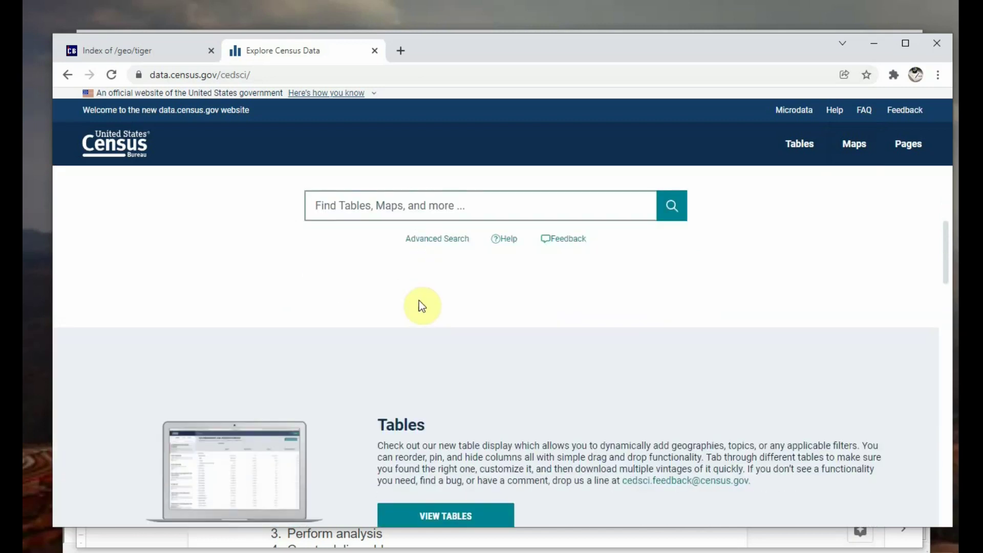
pyautogui.scroll(3, 419, 300)
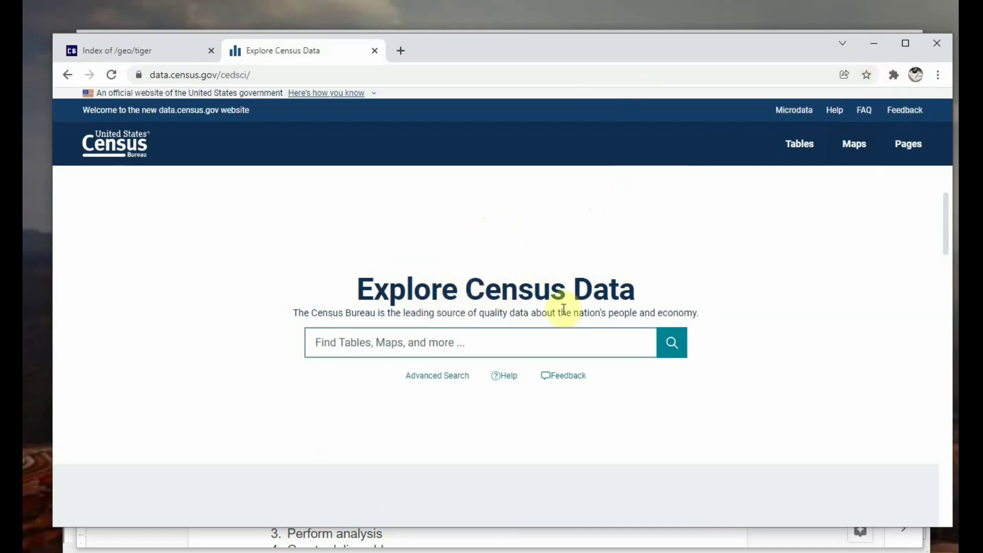
# Check the required data and steps in the Fiesta Project document, and return to ArcCatalog
pyautogui.click(873, 50)
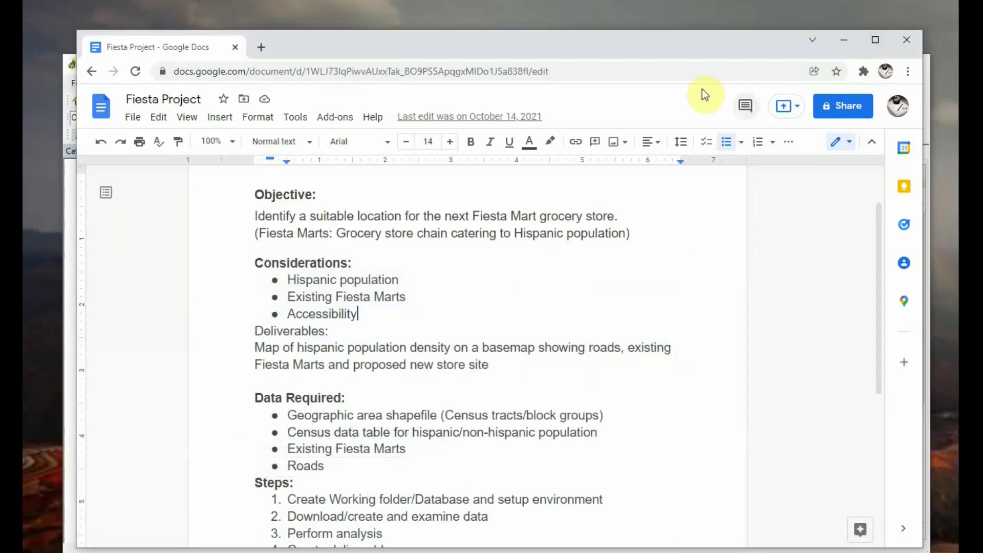
pyautogui.scroll(-2, 544, 324)
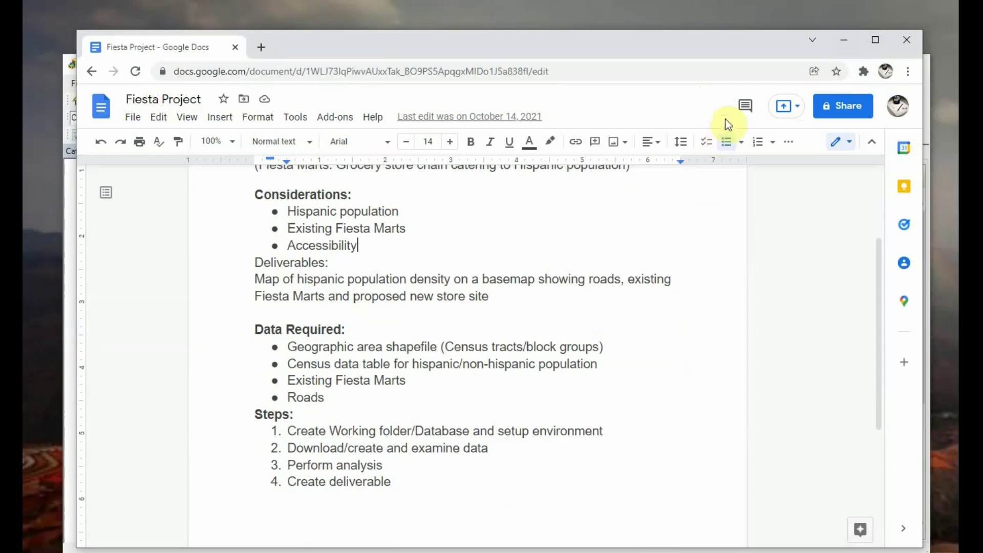
pyautogui.click(845, 50)
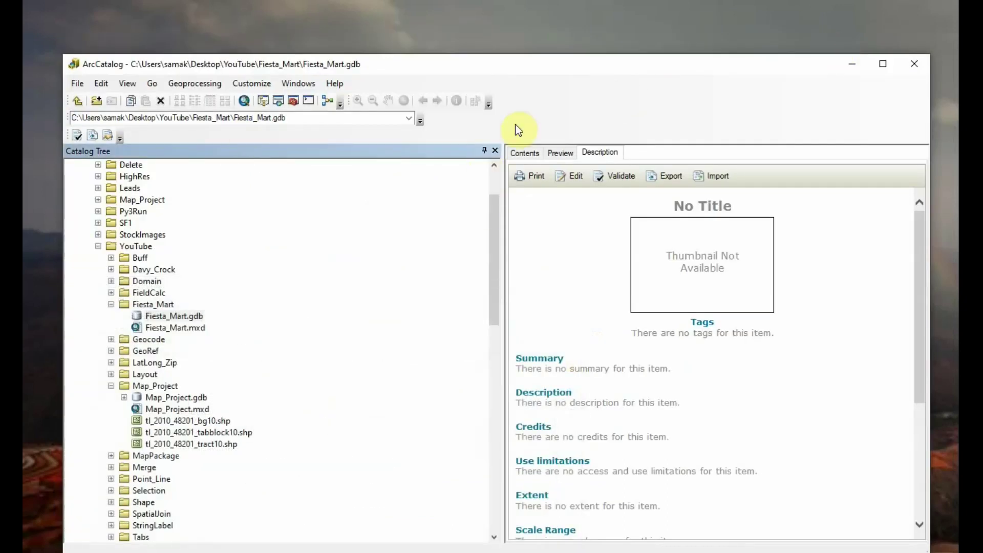
pyautogui.rightClick(191, 316)
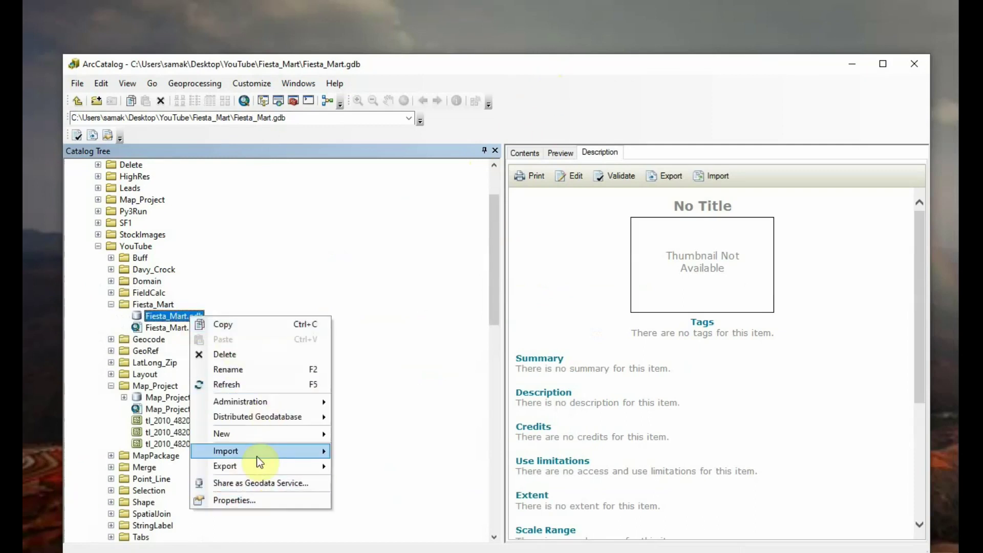
pyautogui.moveTo(260, 462)
pyautogui.rightClick(600, 73)
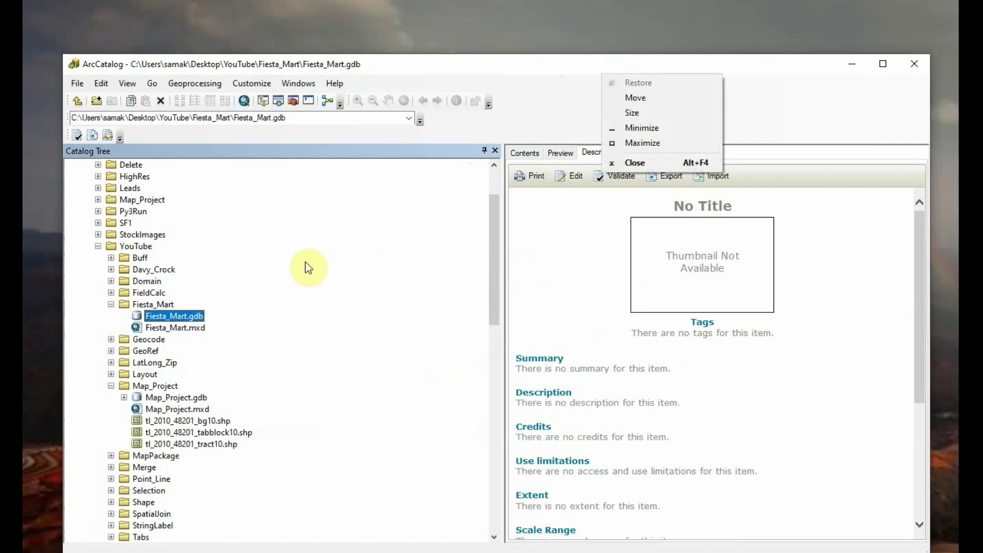
pyautogui.click(519, 84)
# Import the shapefile tl_2010_48201_tract10.shp from Map_Project into Fiesta_Mart.gdb as a single feature class named Tract_2010
pyautogui.rightClick(195, 321)
pyautogui.moveTo(250, 456)
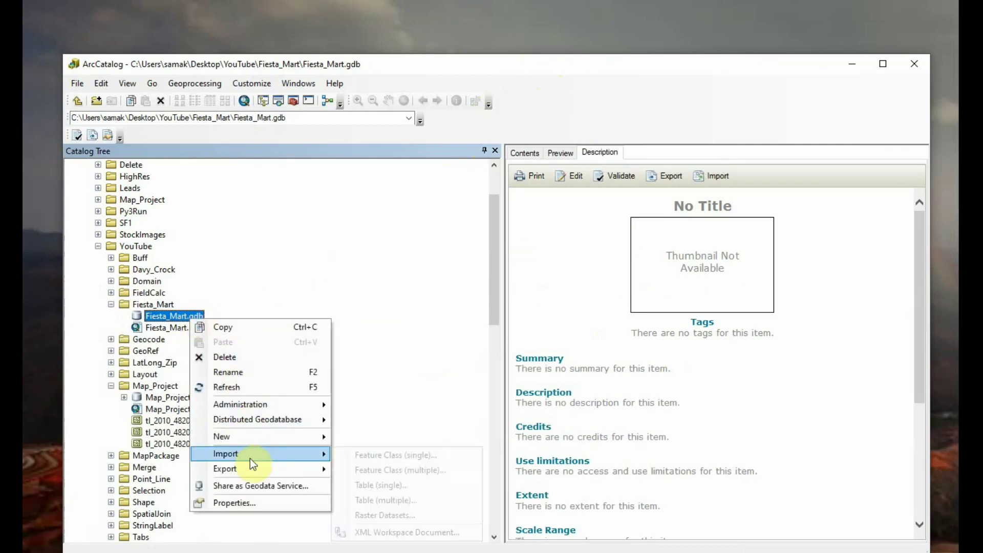
pyautogui.click(396, 455)
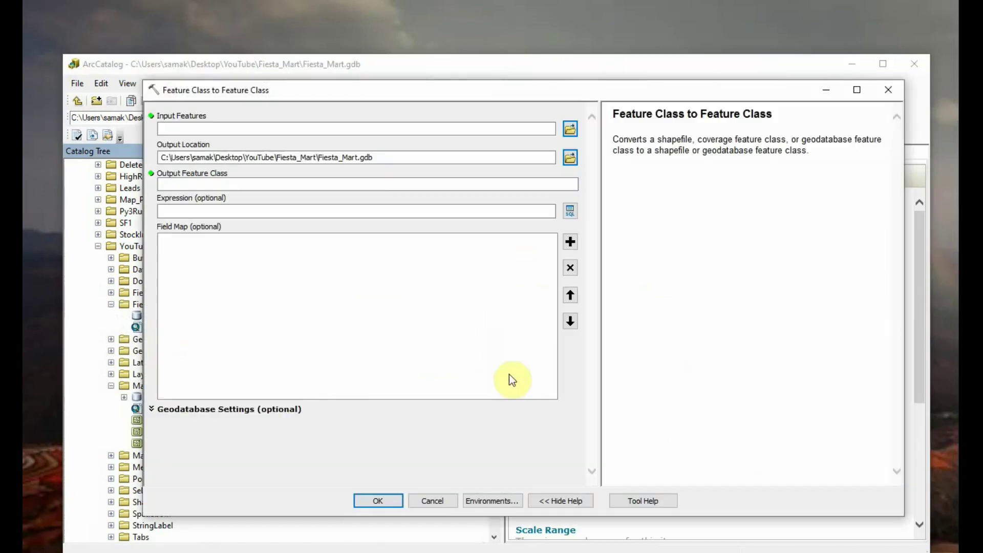
pyautogui.click(440, 114)
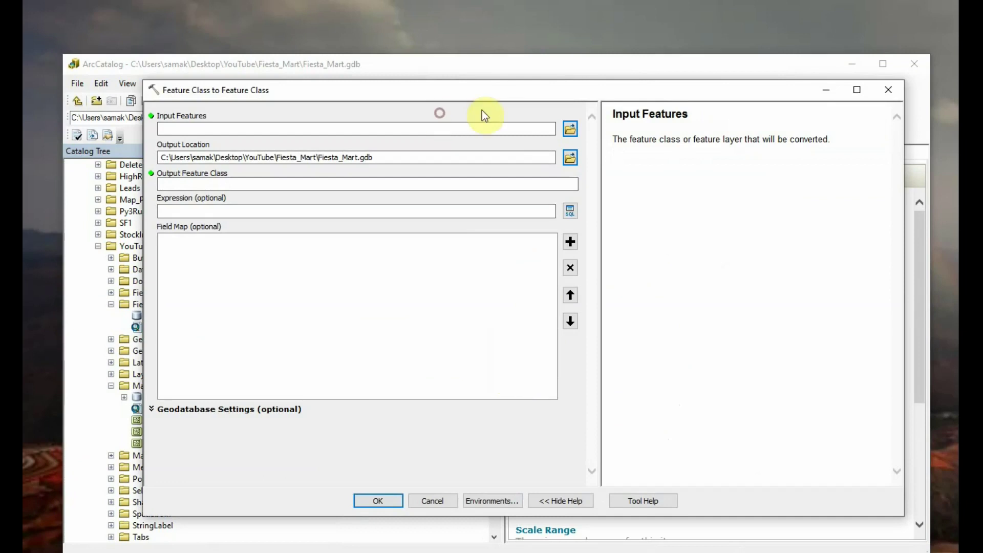
pyautogui.click(570, 131)
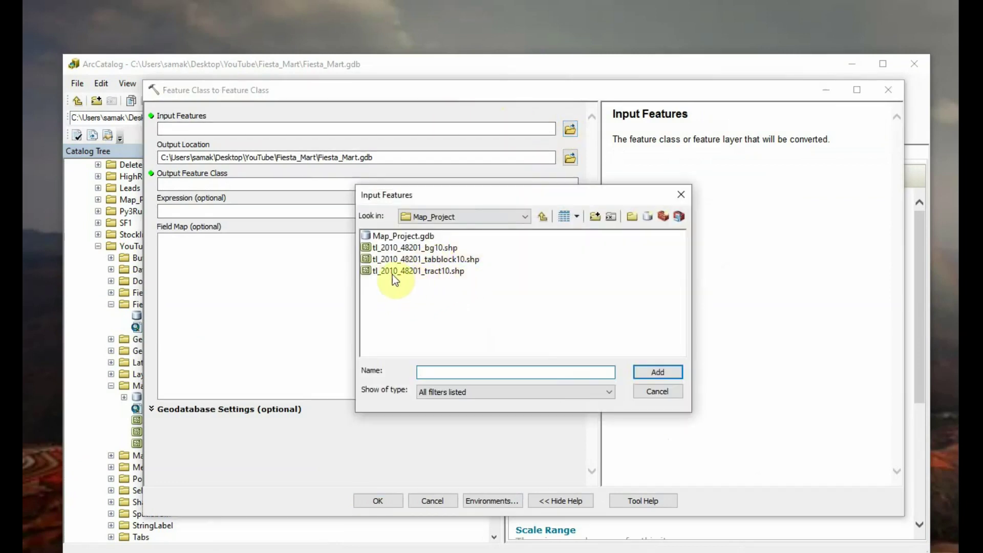
pyautogui.click(440, 276)
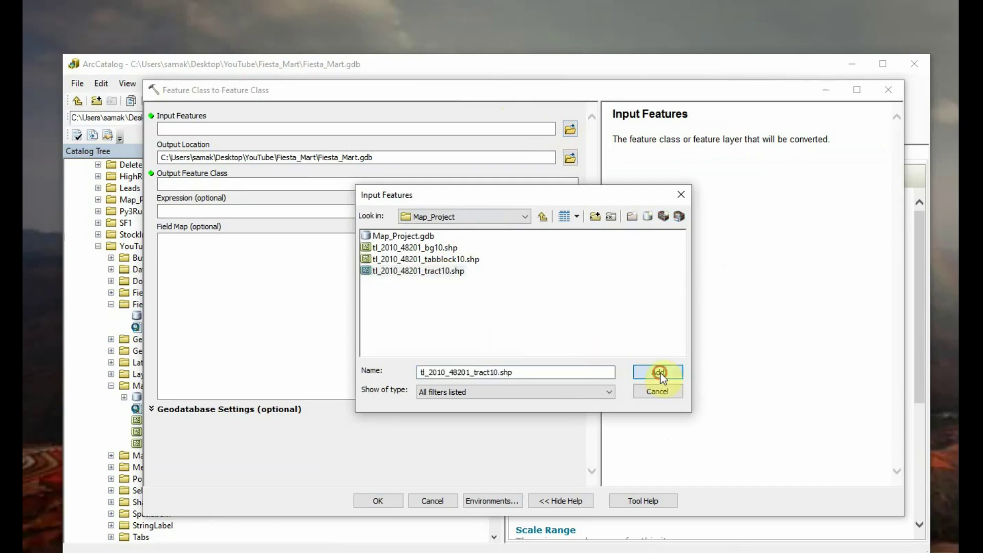
pyautogui.click(657, 376)
pyautogui.click(518, 185)
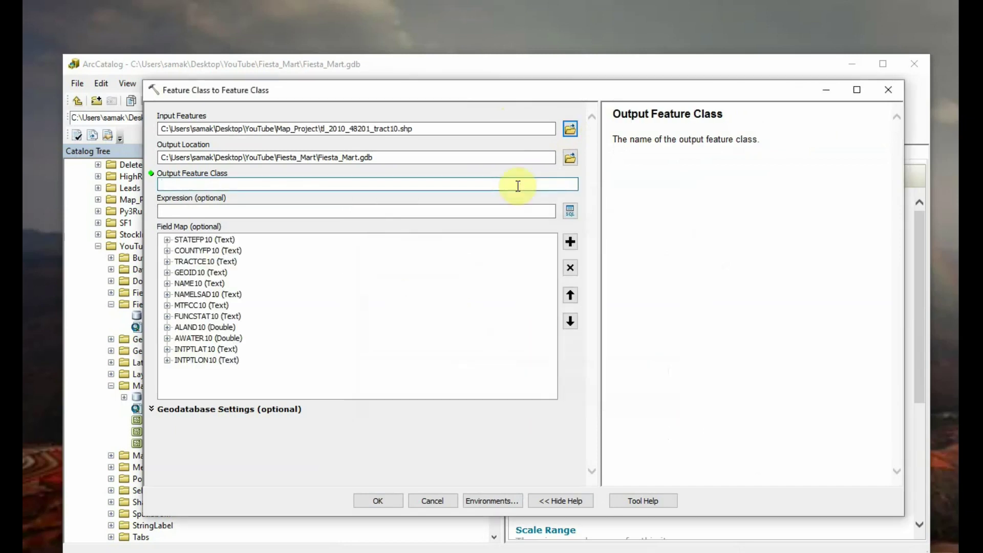
pyautogui.write('Tract_2010')
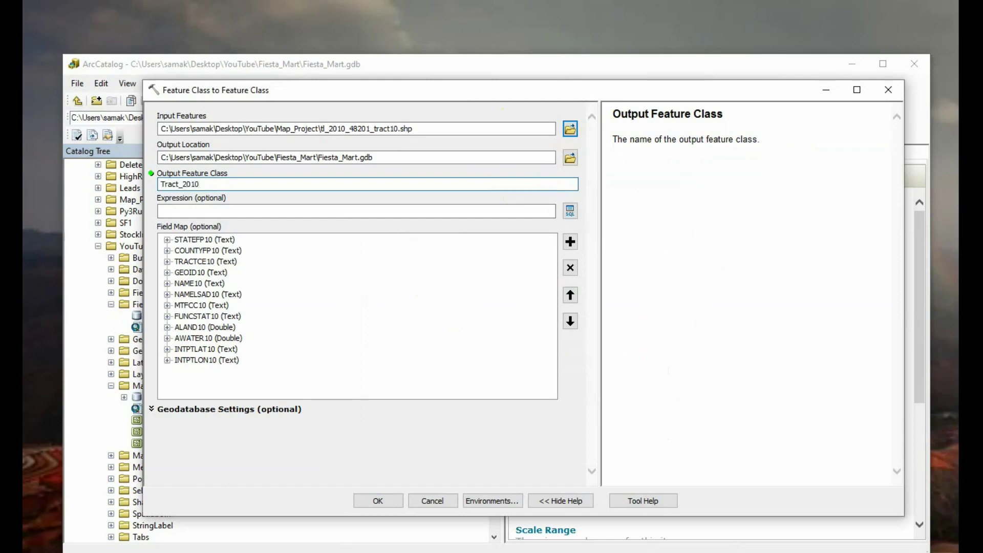
pyautogui.click(387, 502)
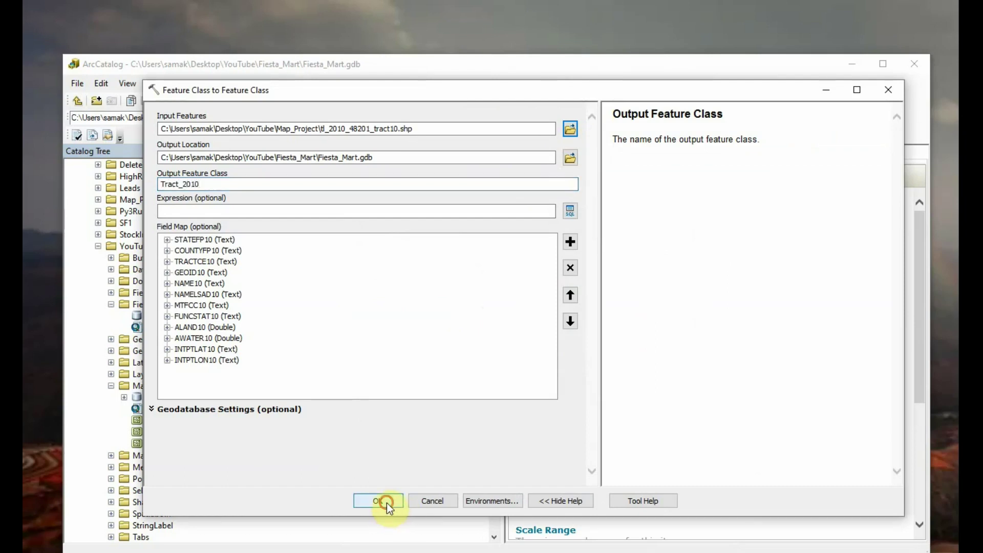
# Switch to ArcMap and add the Tract_2010 feature class from Fiesta_Mart.gdb to the map
pyautogui.click(851, 65)
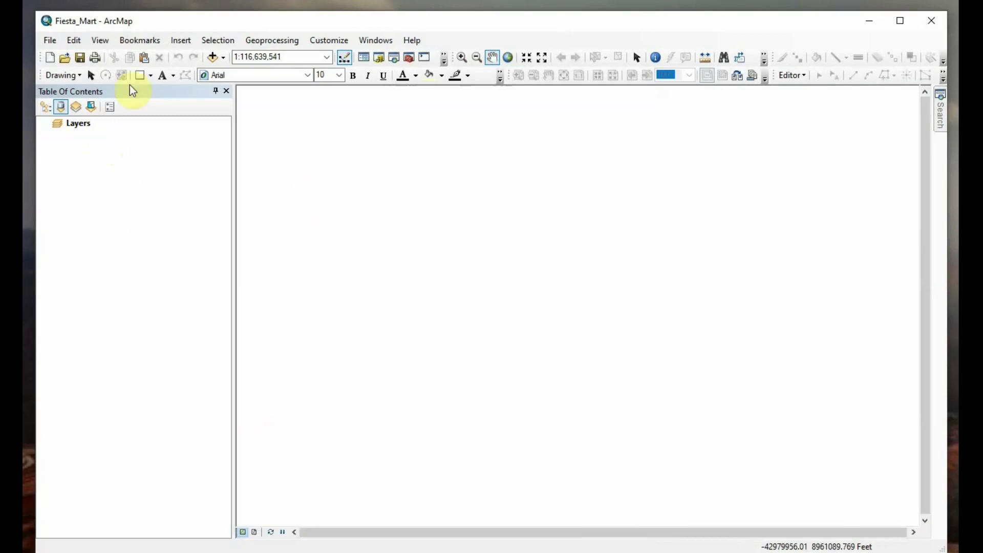
pyautogui.click(213, 59)
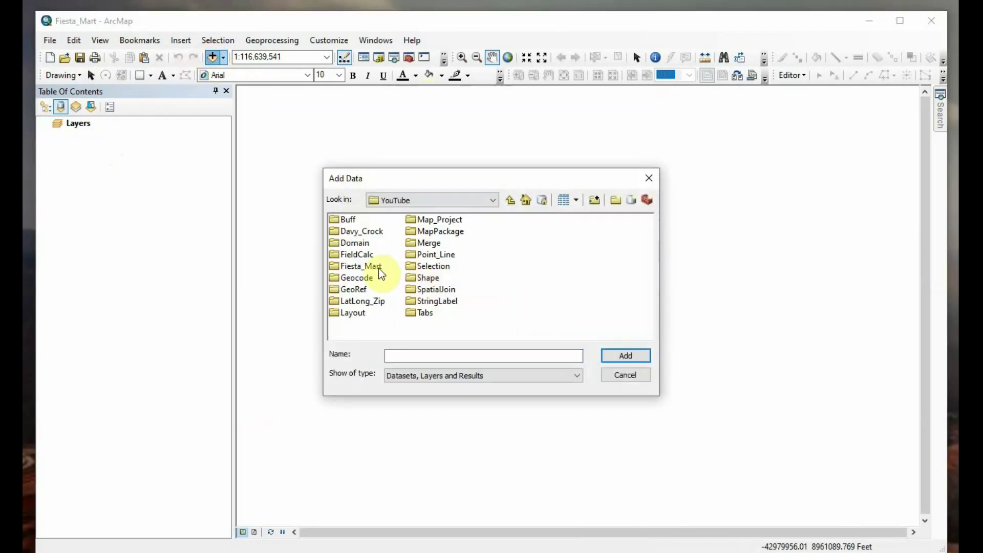
pyautogui.doubleClick(368, 266)
pyautogui.doubleClick(359, 223)
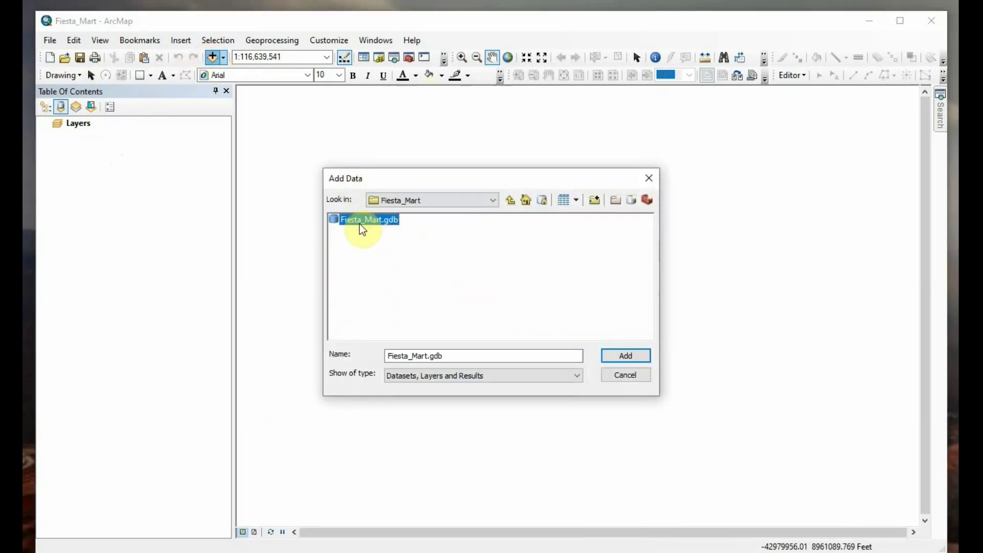
pyautogui.click(360, 223)
pyautogui.click(624, 356)
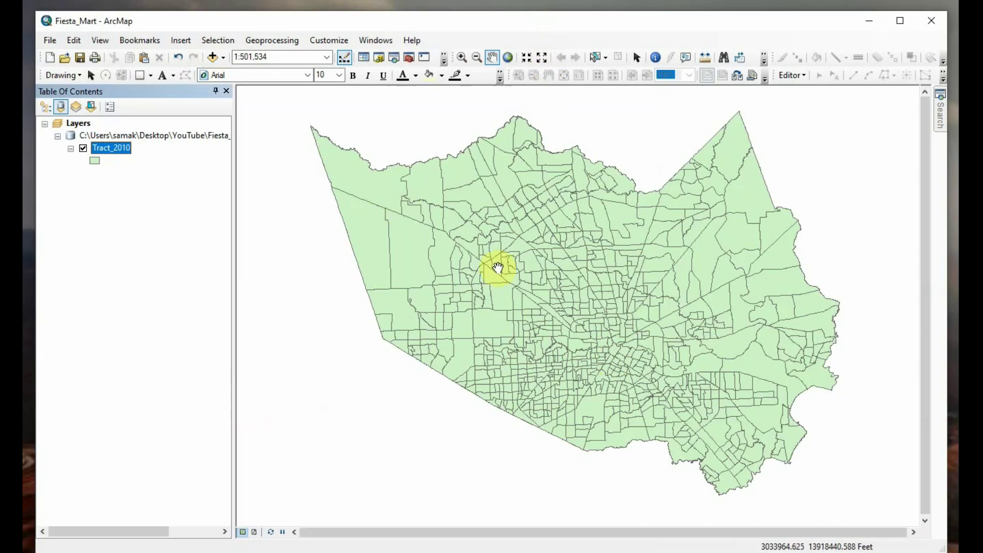
# Open the Tract_2010 attribute table, enlarge its window, and highlight the STATEFP10 and COUNTYFP10 columns in turn
pyautogui.rightClick(115, 149)
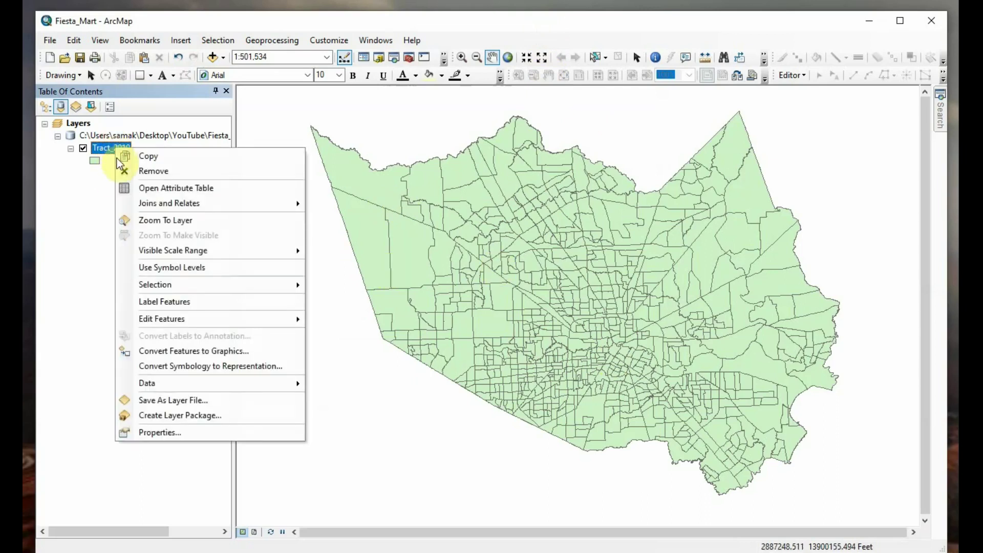
pyautogui.click(146, 189)
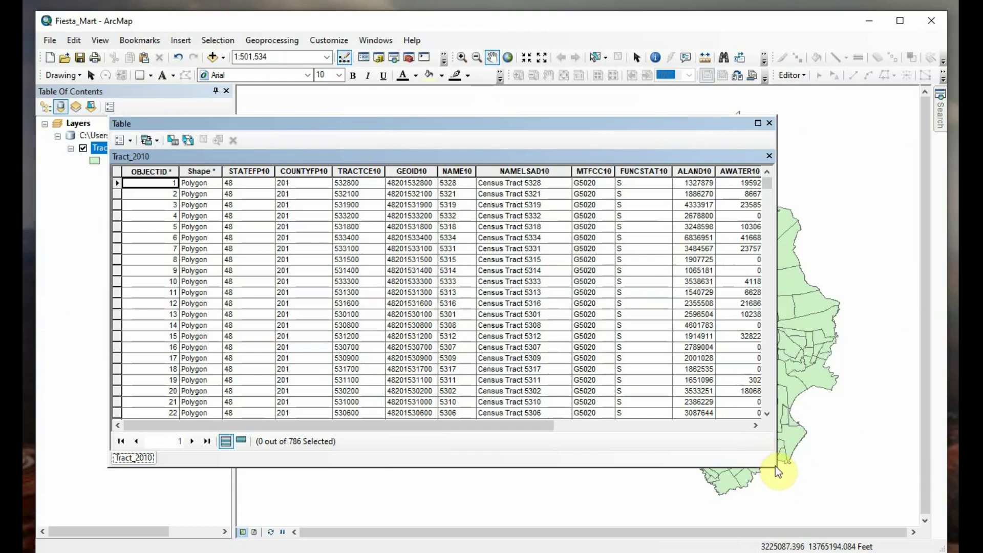
pyautogui.moveTo(777, 470); pyautogui.dragTo(852, 495)
pyautogui.click(249, 171)
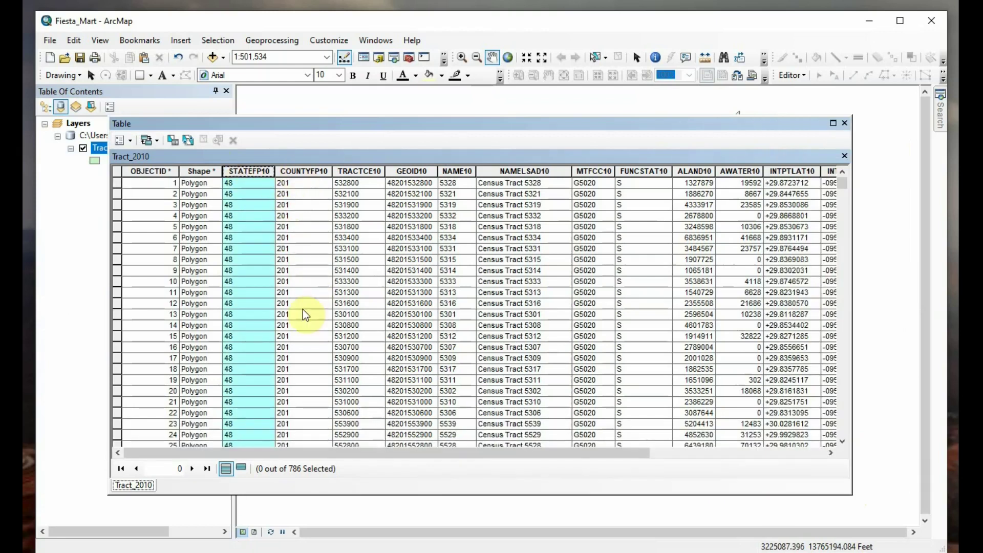
pyautogui.click(301, 171)
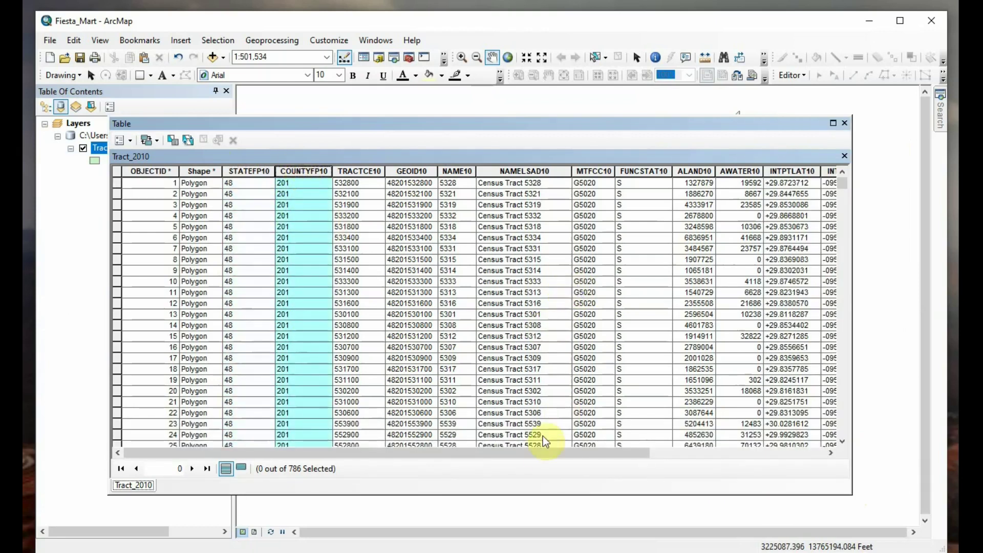
# Look through the remaining table columns and read Relationship.PNG about linking TIGER/Line Shapefiles to census statistical data
pyautogui.moveTo(533, 453); pyautogui.dragTo(713, 467)
pyautogui.hscroll(-10, 617, 441)
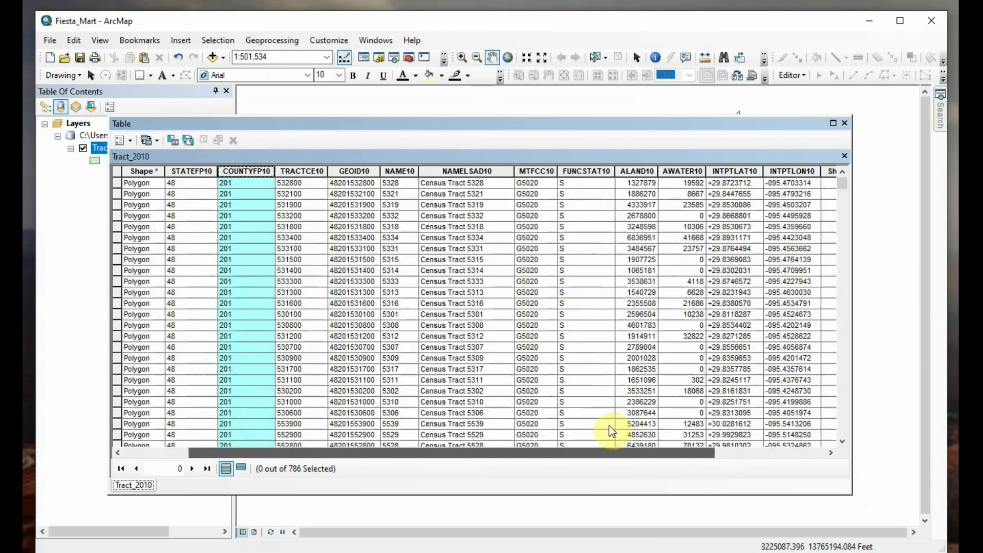
pyautogui.hscroll(10, 641, 401)
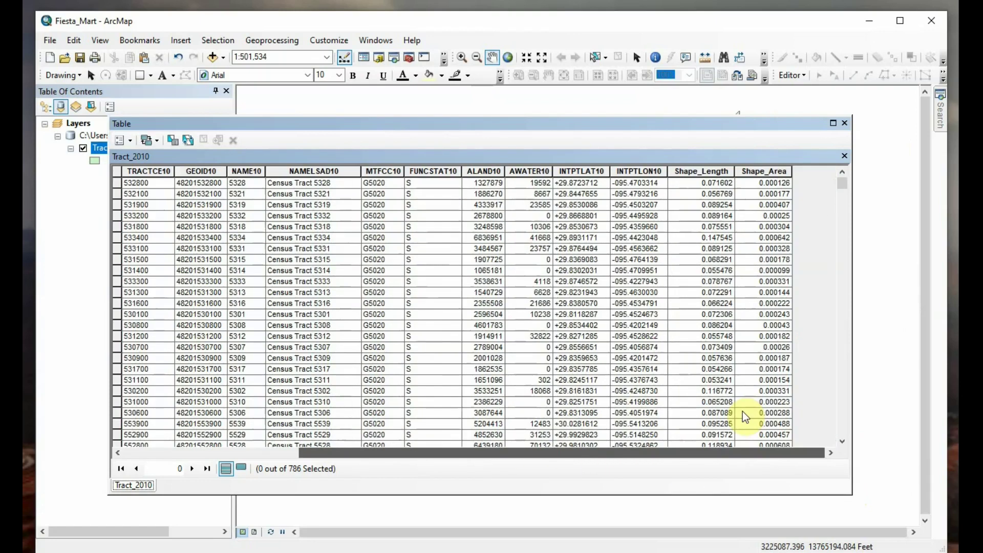
pyautogui.hscroll(-3, 661, 404)
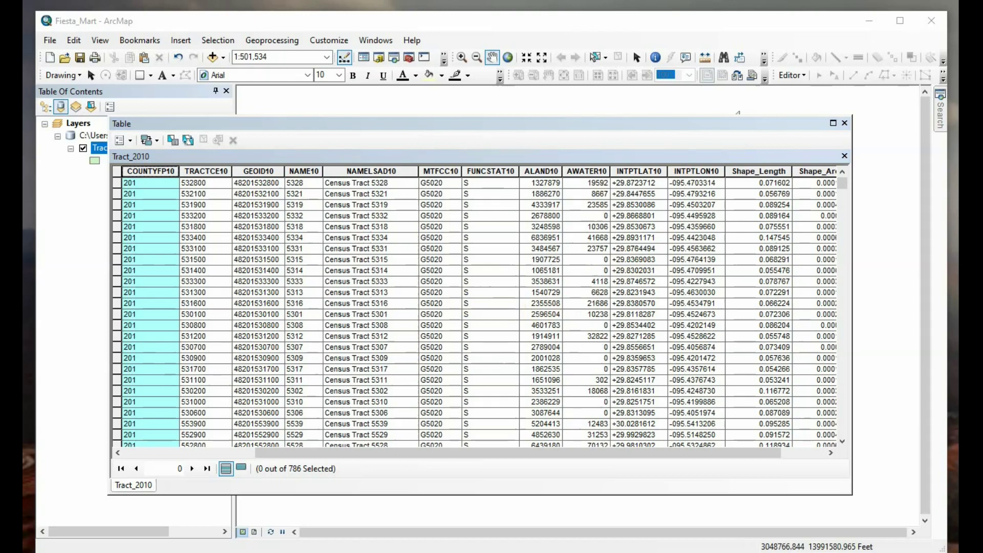
pyautogui.moveTo(3, 123); pyautogui.dragTo(661, 49)
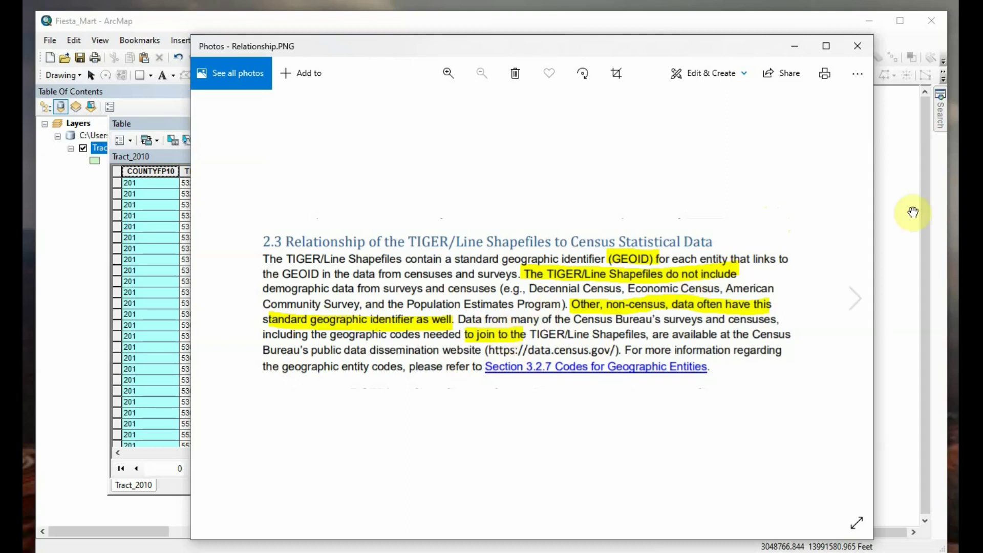
pyautogui.click(789, 51)
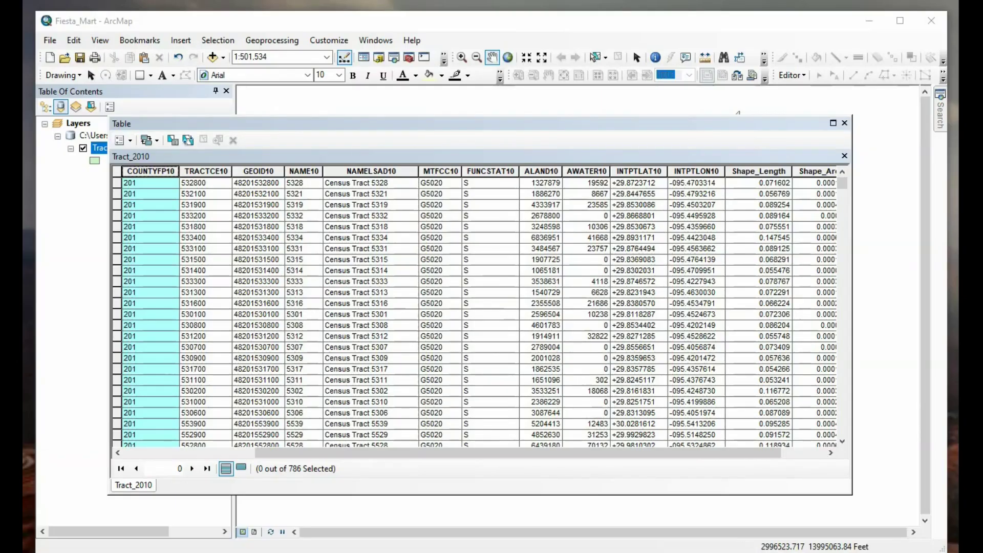
# Switch to the Explore Census Data site, search for "hispa" and pick table P2: HISPANIC OR LATINO, AND NOT HISPANIC OR LATINO BY RACE
pyautogui.hotkey('alt', 'Tab')
pyautogui.click(434, 344)
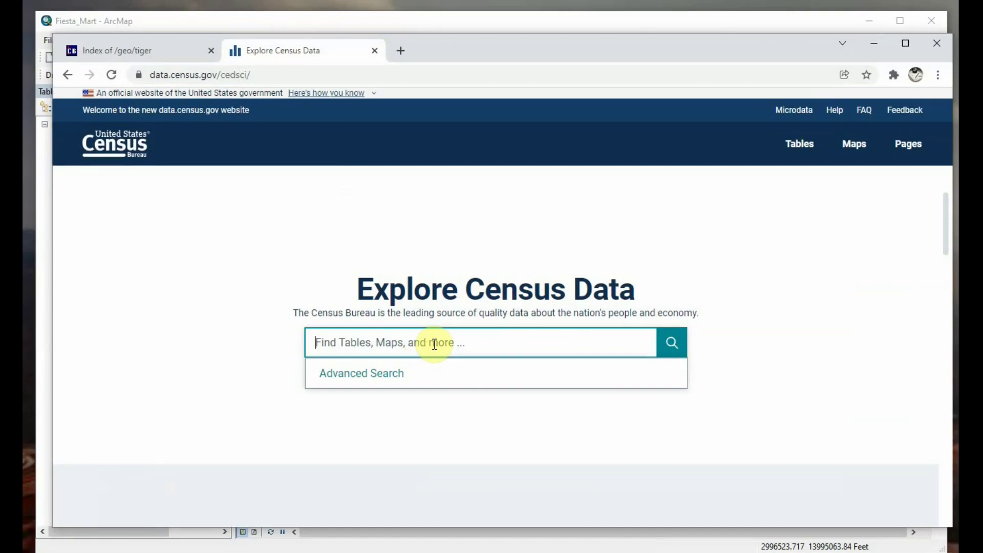
pyautogui.write('his')
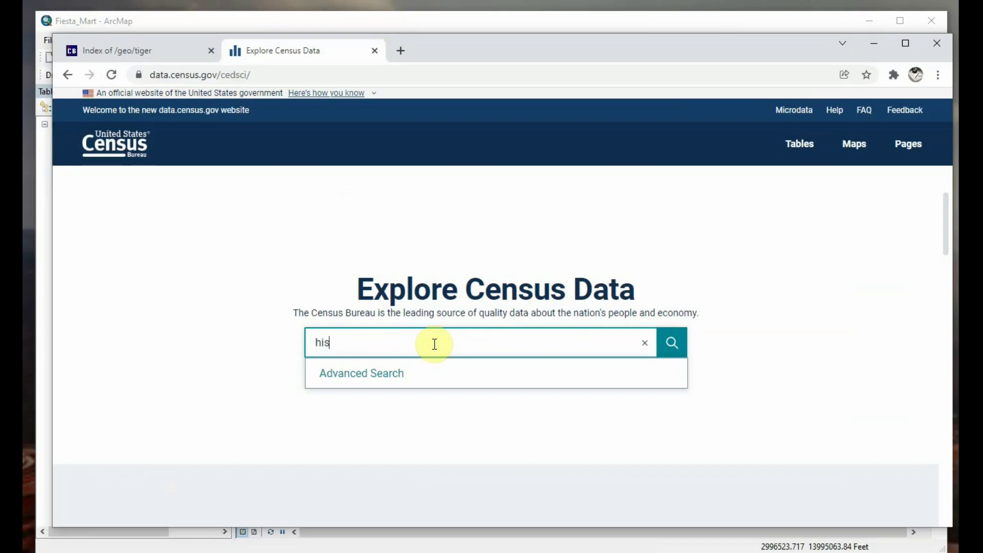
pyautogui.write('pa')
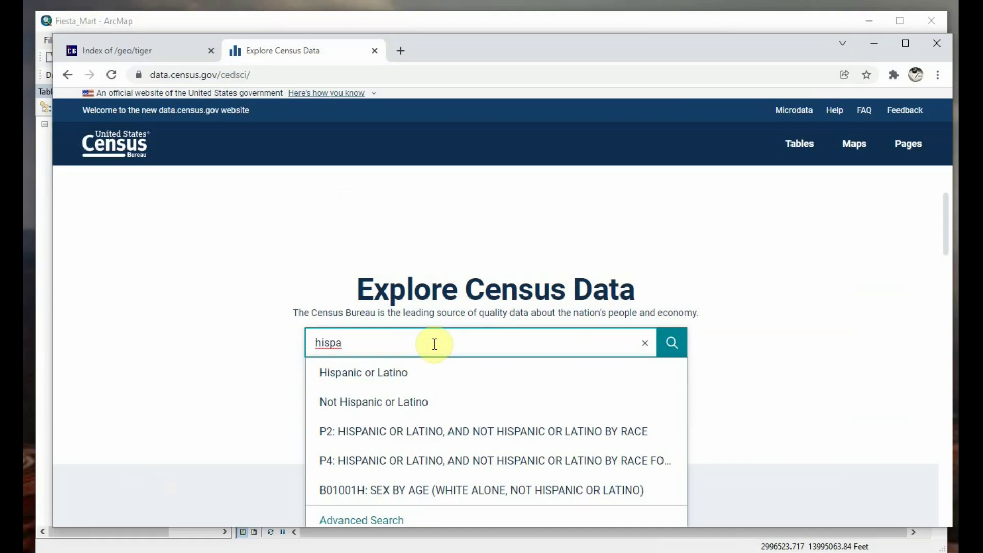
pyautogui.click(457, 430)
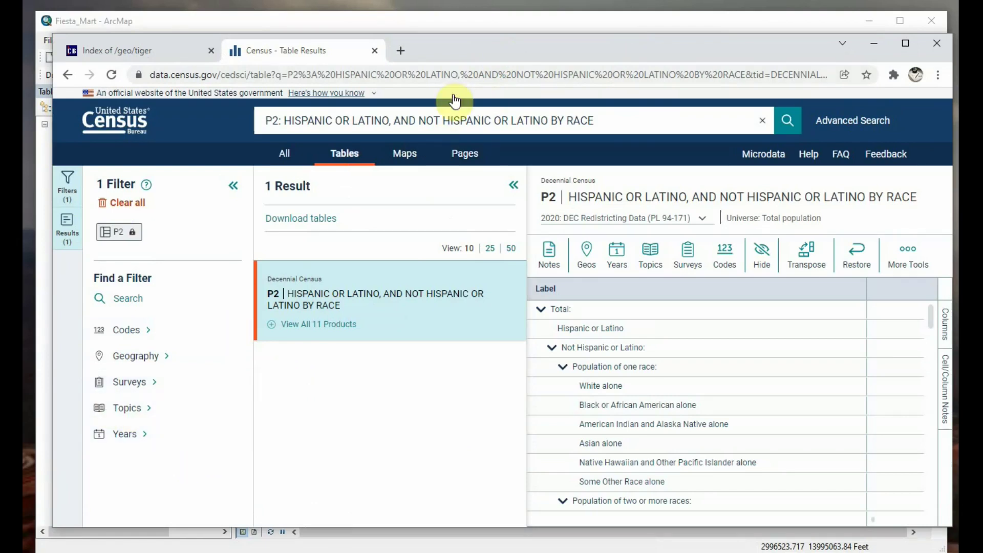
# Close the Tract_2010 attribute table in ArcMap and return to the census table results in the browser
pyautogui.click(471, 20)
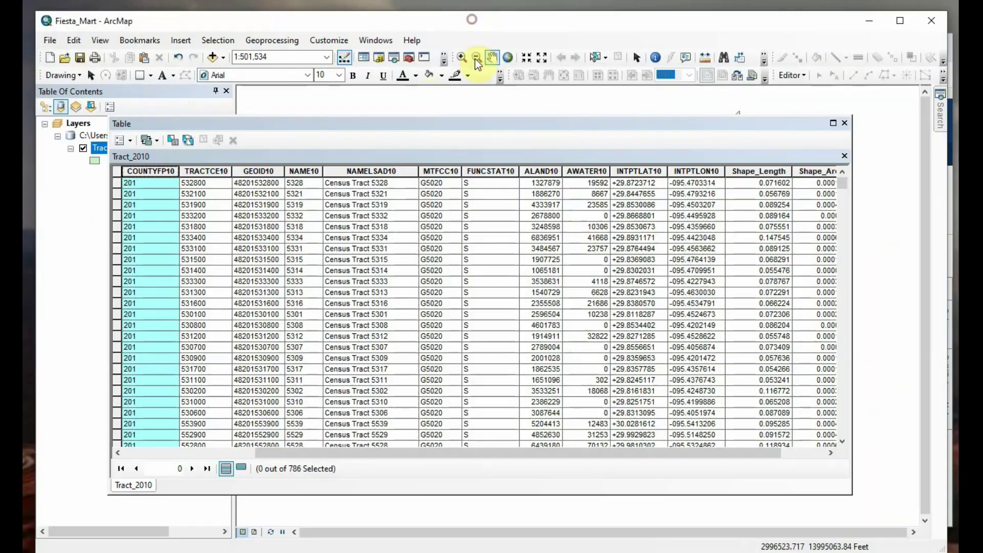
pyautogui.click(844, 123)
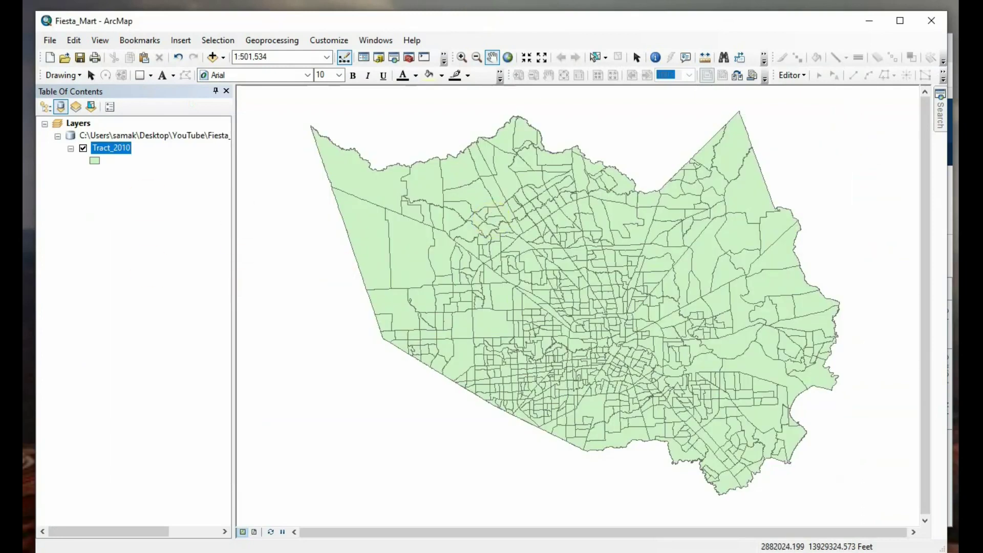
pyautogui.hotkey('alt', 'Tab')
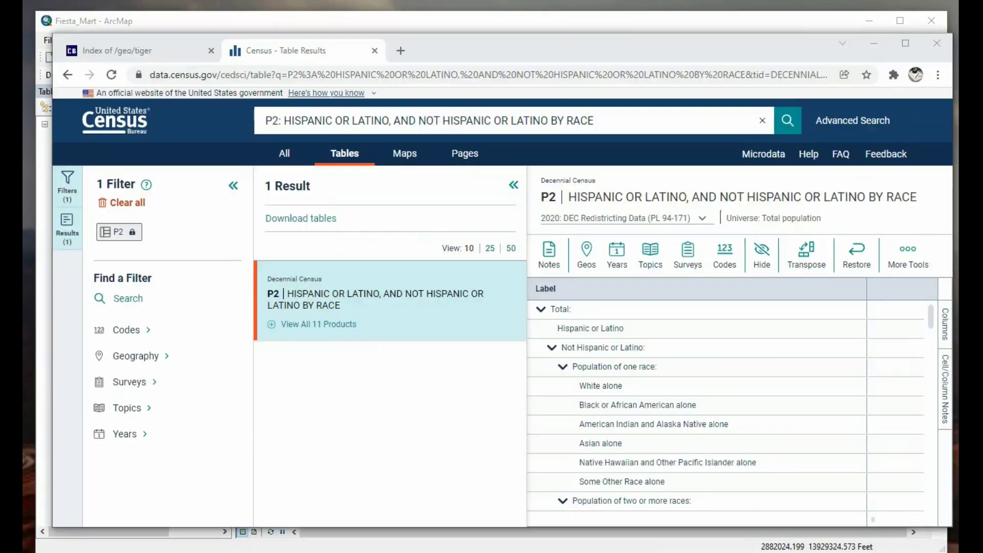
# Filter the census results to year 2010 and the Decennial Census survey Summary File 1, checking its description in SF1_Highlight1.PNG
pyautogui.click(131, 442)
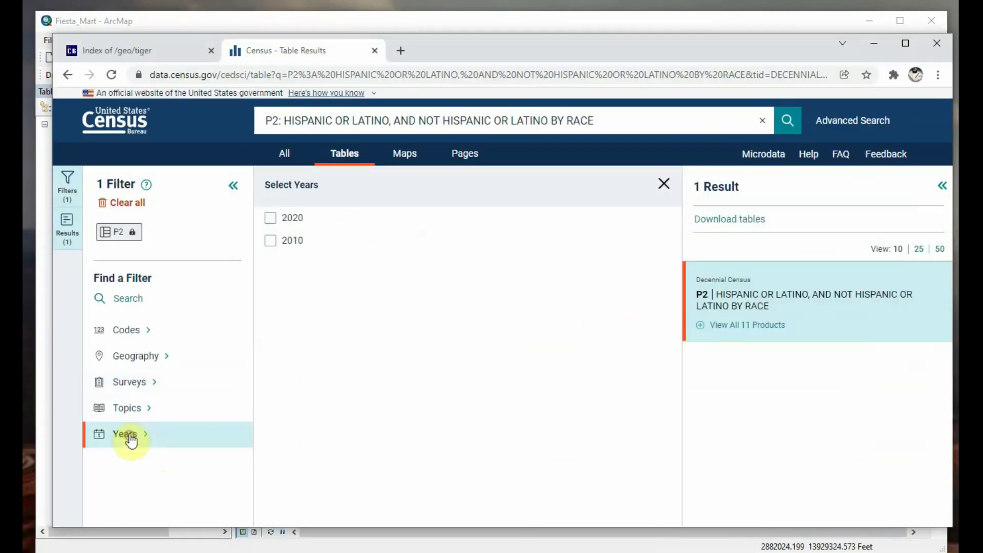
pyautogui.click(270, 241)
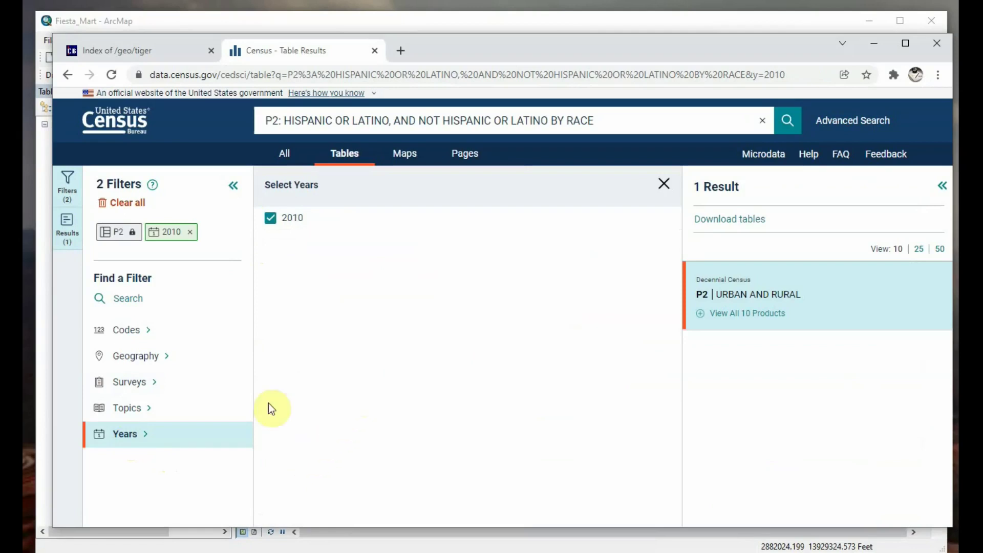
pyautogui.click(157, 389)
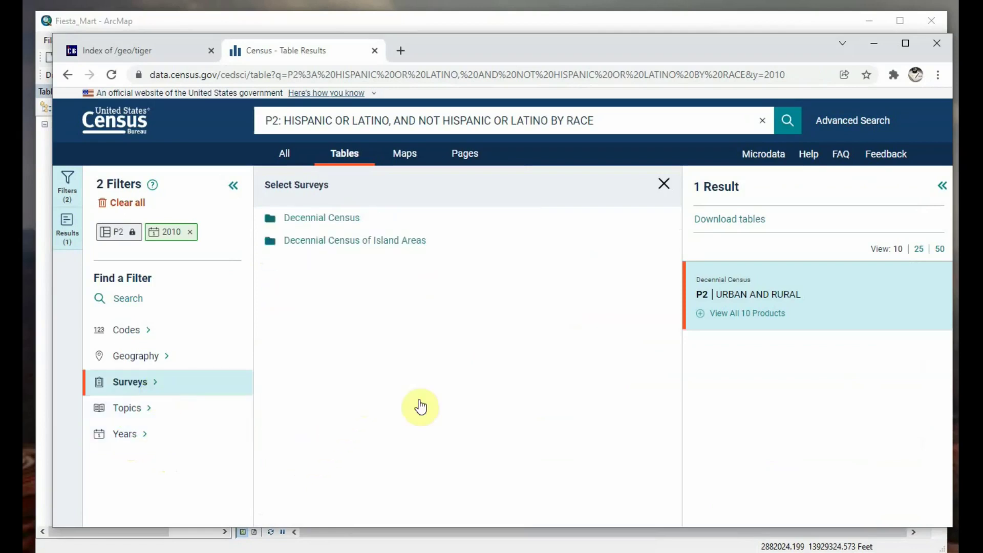
pyautogui.click(326, 219)
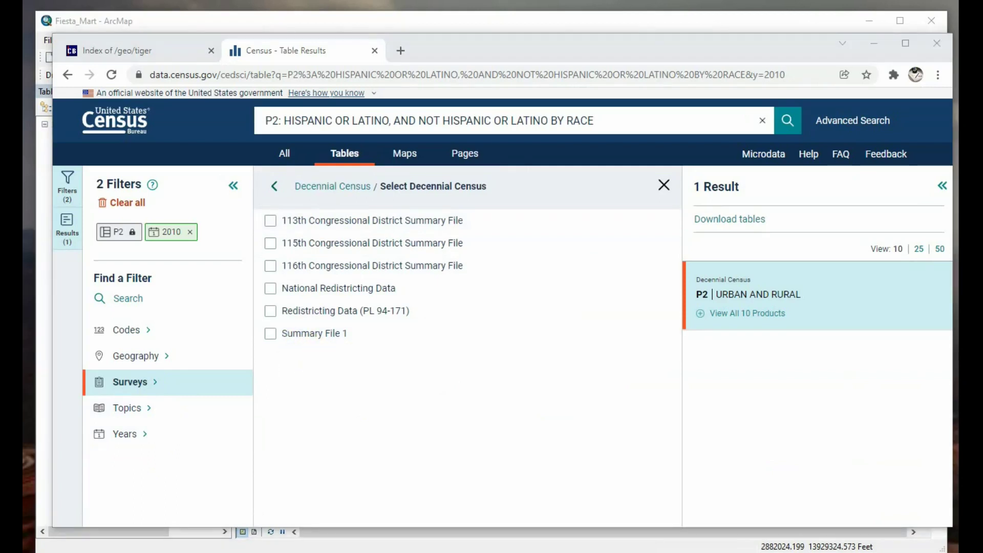
pyautogui.hotkey('alt', 'Tab')
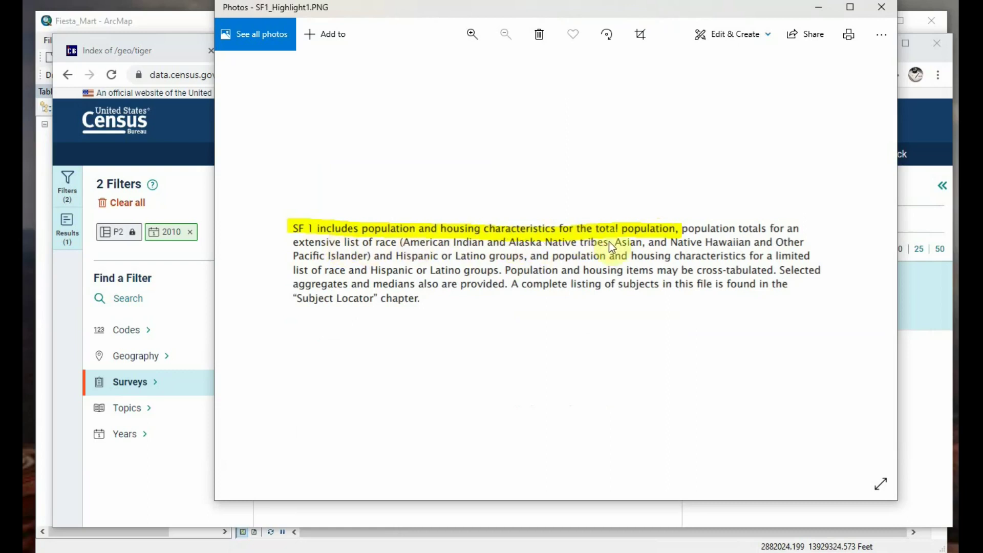
pyautogui.click(815, 8)
pyautogui.click(271, 336)
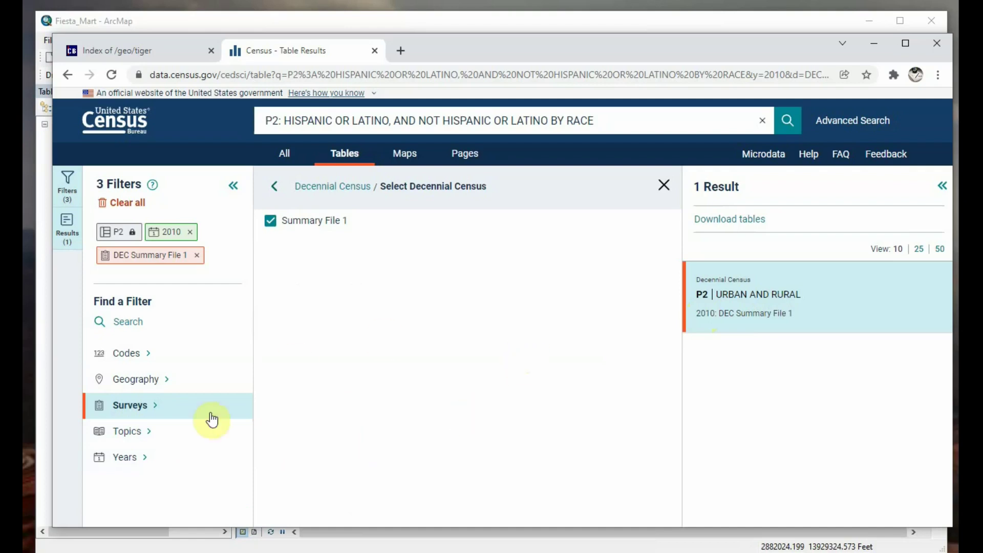
# Filter the census results by geography to all census tracts within Harris County, Texas
pyautogui.click(150, 385)
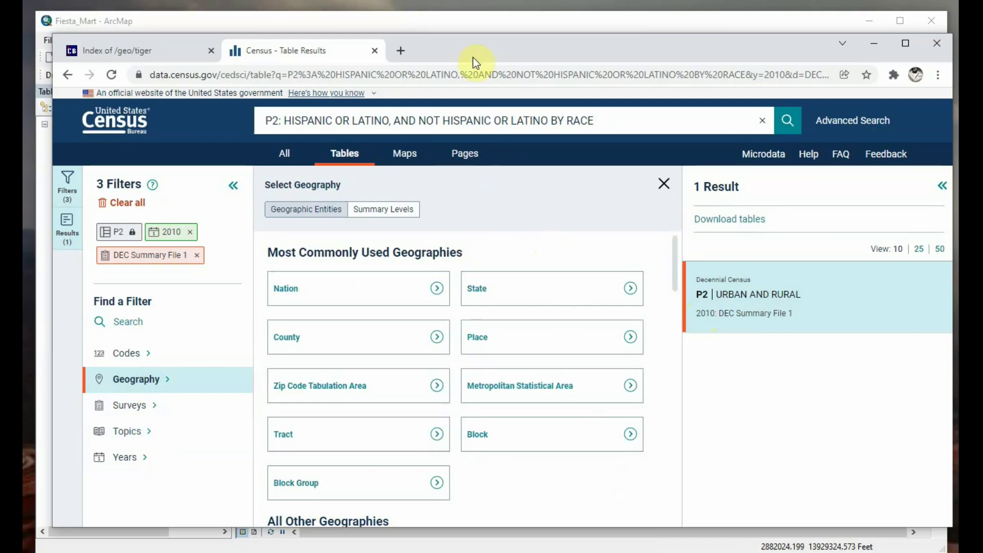
pyautogui.click(347, 434)
pyautogui.scroll(-5, 479, 385)
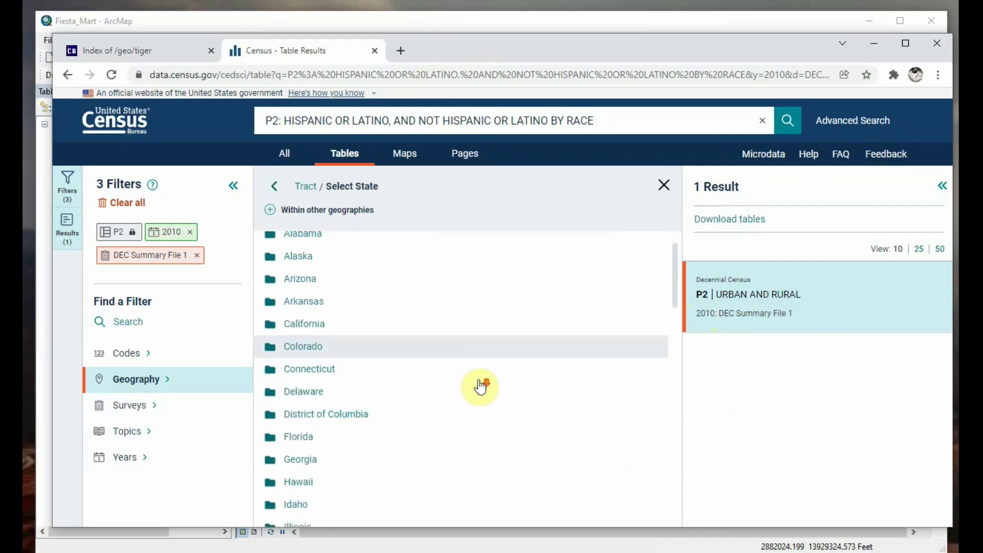
pyautogui.scroll(-12, 480, 386)
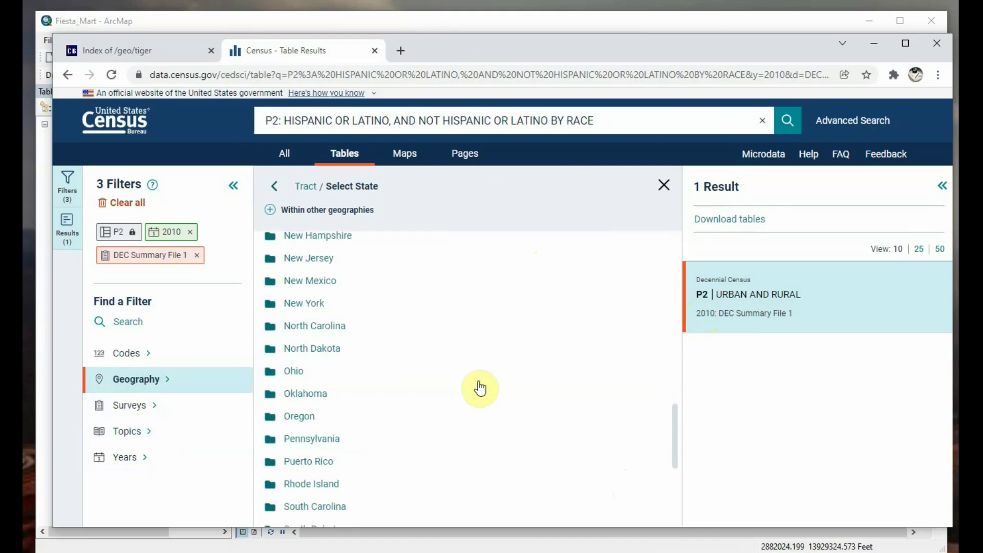
pyautogui.click(404, 374)
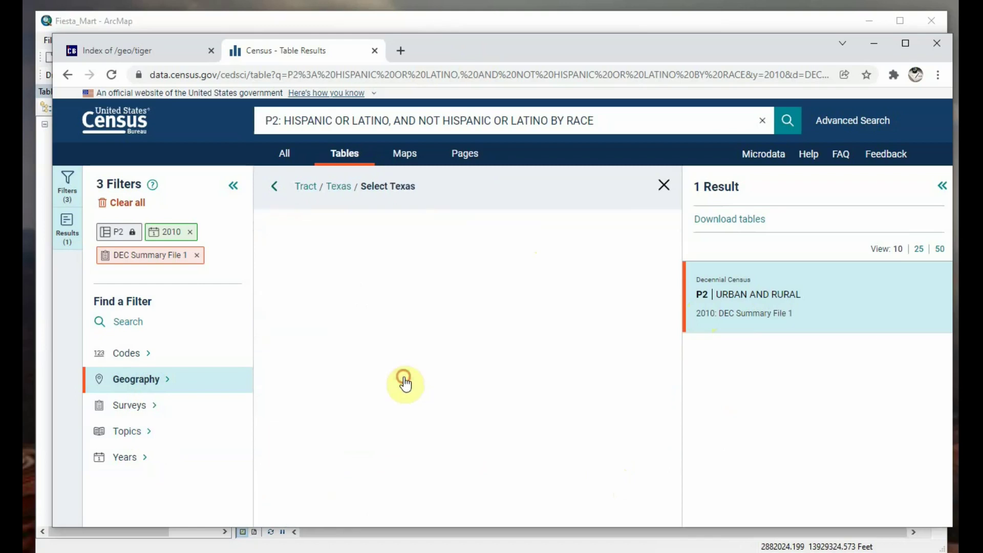
pyautogui.scroll(-13, 410, 381)
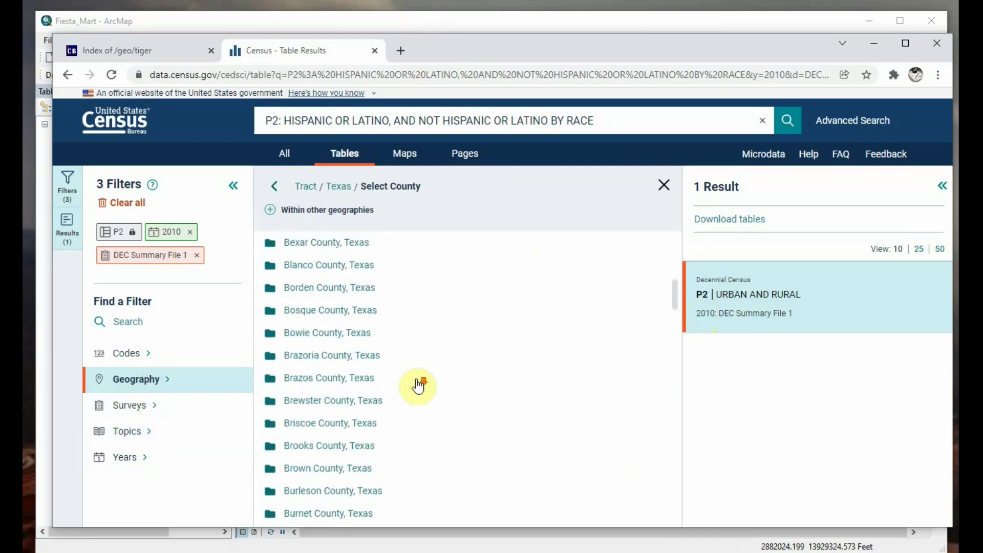
pyautogui.scroll(-20, 418, 387)
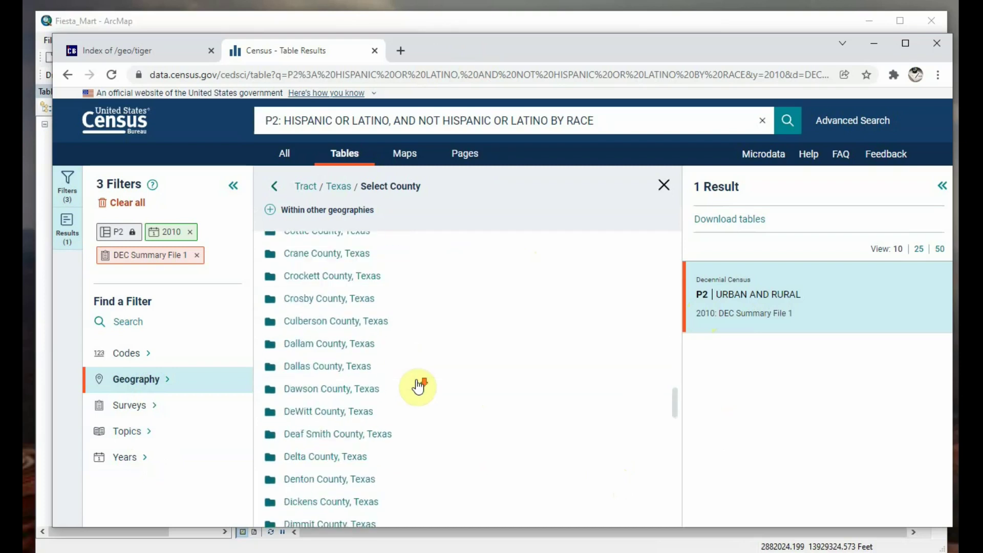
pyautogui.click(328, 288)
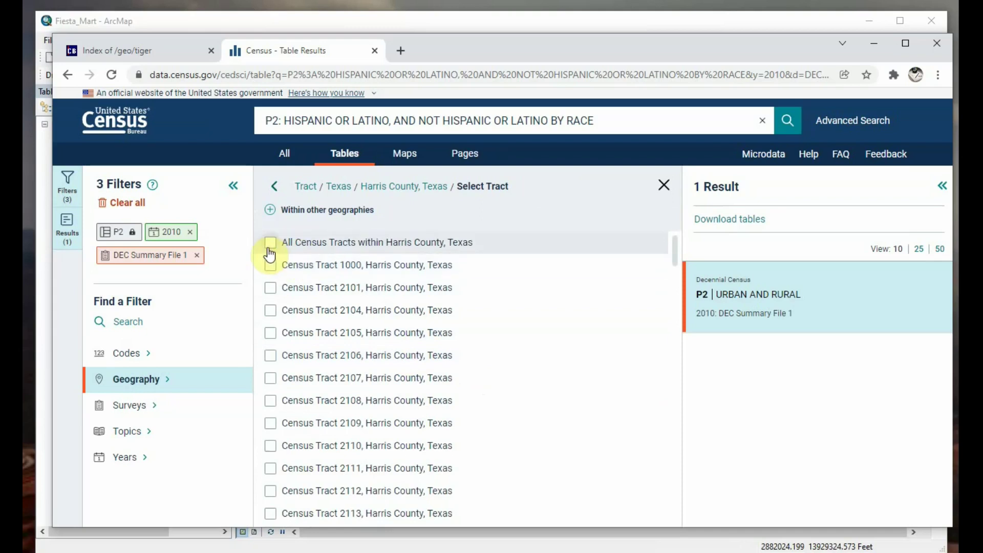
pyautogui.click(272, 250)
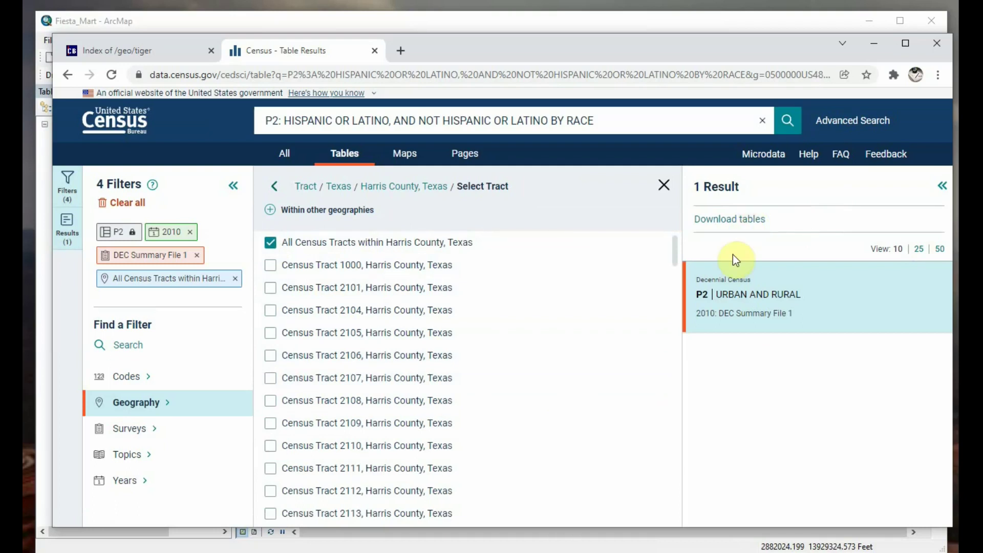
# Switch to the Decennial folder in File Explorer and view the downloaded P2 data_with_overlays CSV file
pyautogui.click(874, 44)
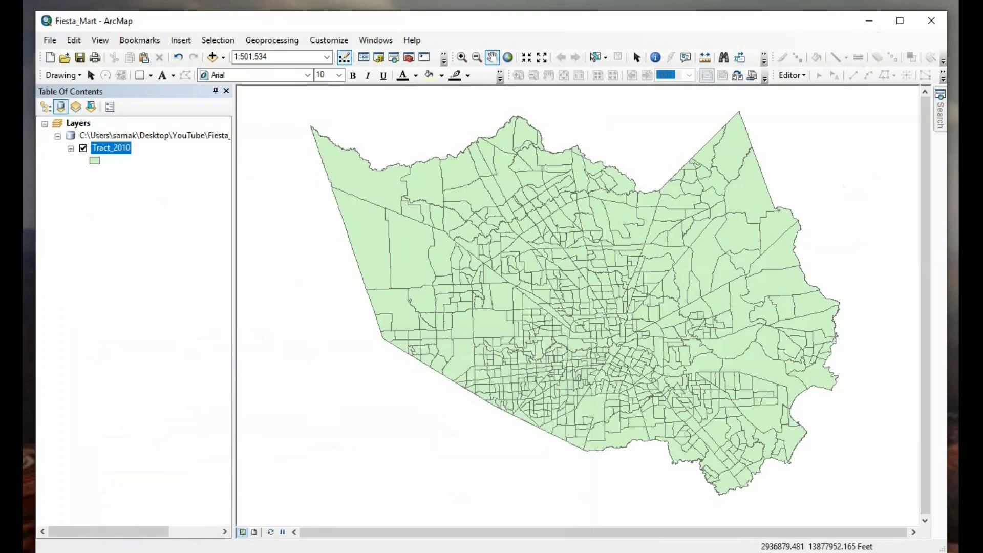
pyautogui.hotkey('alt', 'Tab')
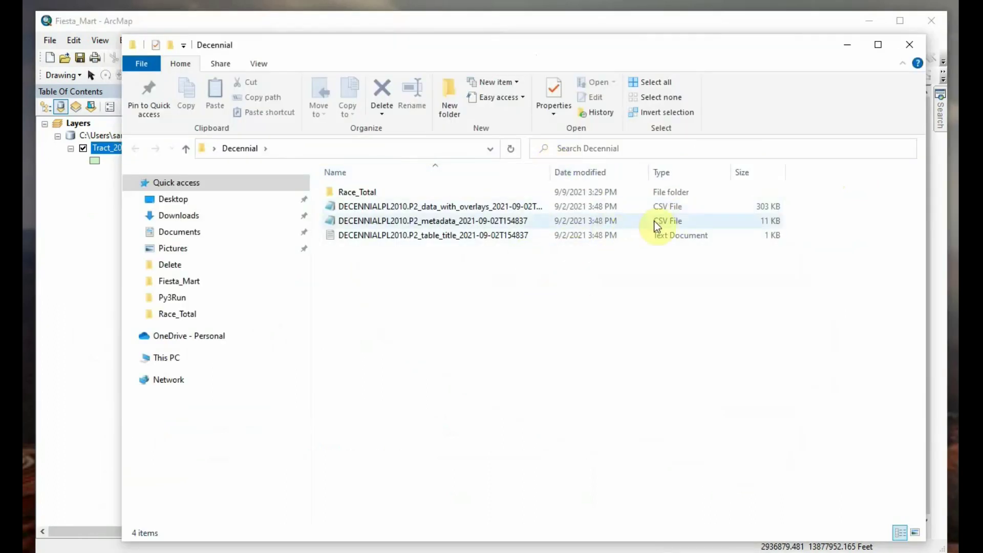
pyautogui.doubleClick(465, 211)
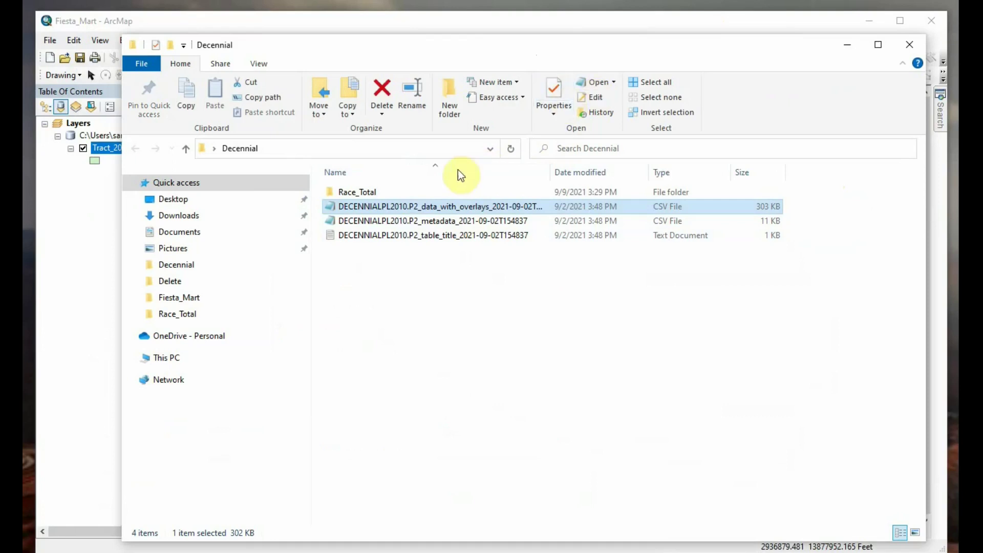
# Read the P2 metadata CSV in Notepad for the codes of the Hispanic or Latino population fields, and close it
pyautogui.doubleClick(411, 220)
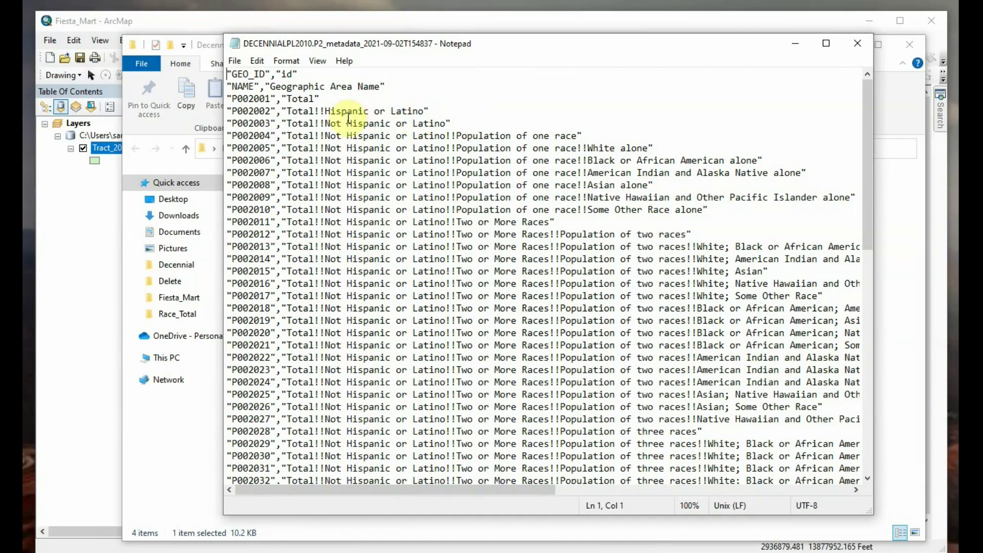
pyautogui.moveTo(326, 111); pyautogui.dragTo(494, 237)
pyautogui.click(501, 231)
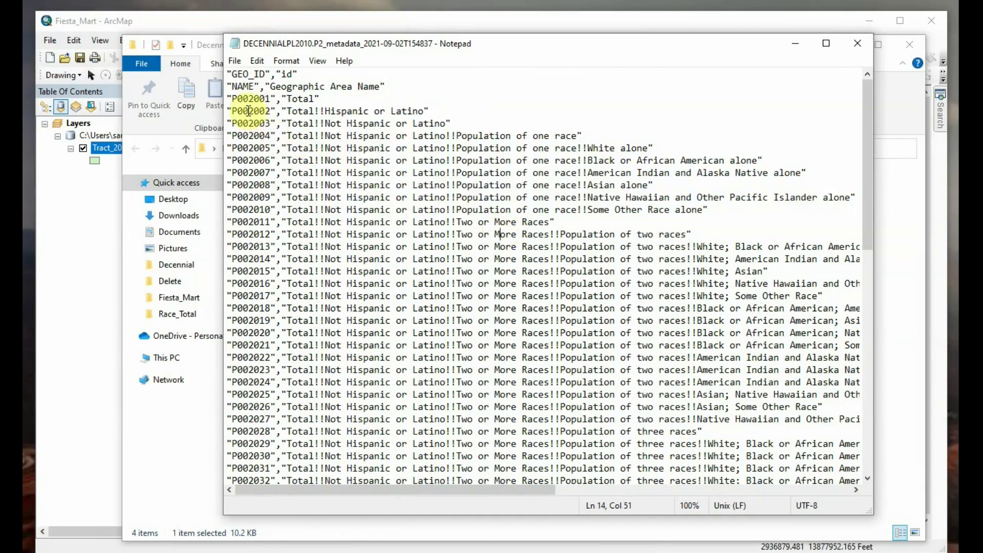
pyautogui.moveTo(249, 111); pyautogui.dragTo(351, 209)
pyautogui.click(570, 220)
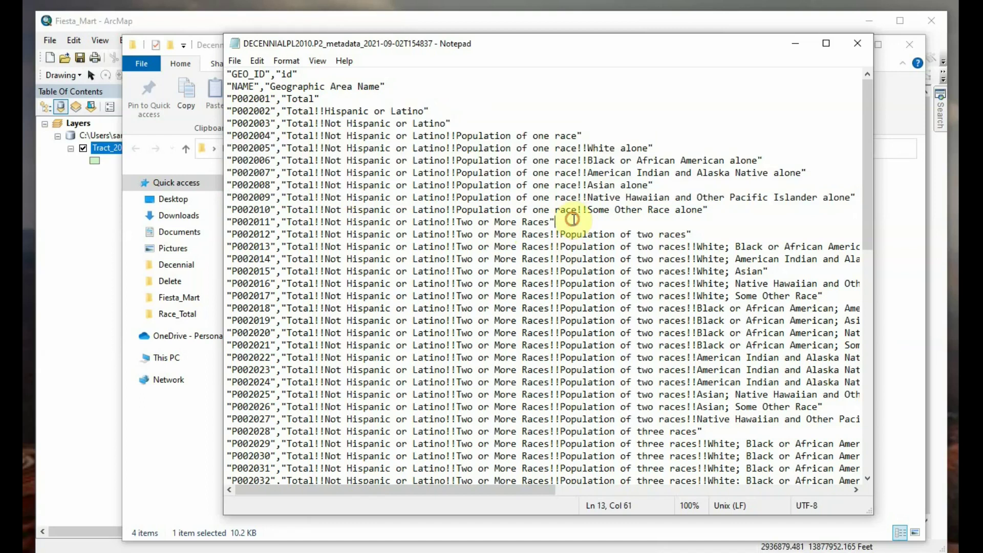
pyautogui.click(614, 138)
pyautogui.scroll(-5, 602, 279)
pyautogui.scroll(5, 597, 280)
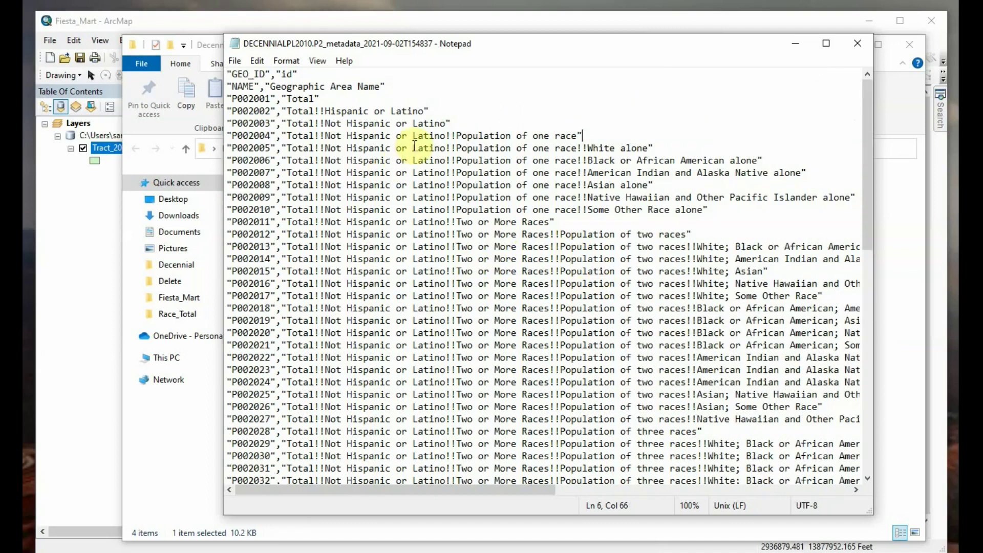
pyautogui.moveTo(428, 110); pyautogui.dragTo(285, 111)
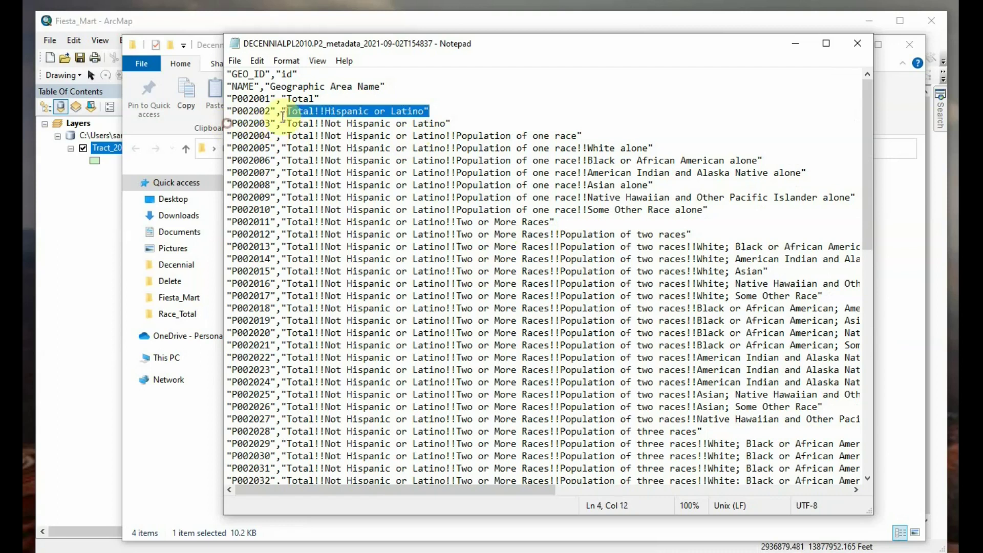
pyautogui.click(674, 110)
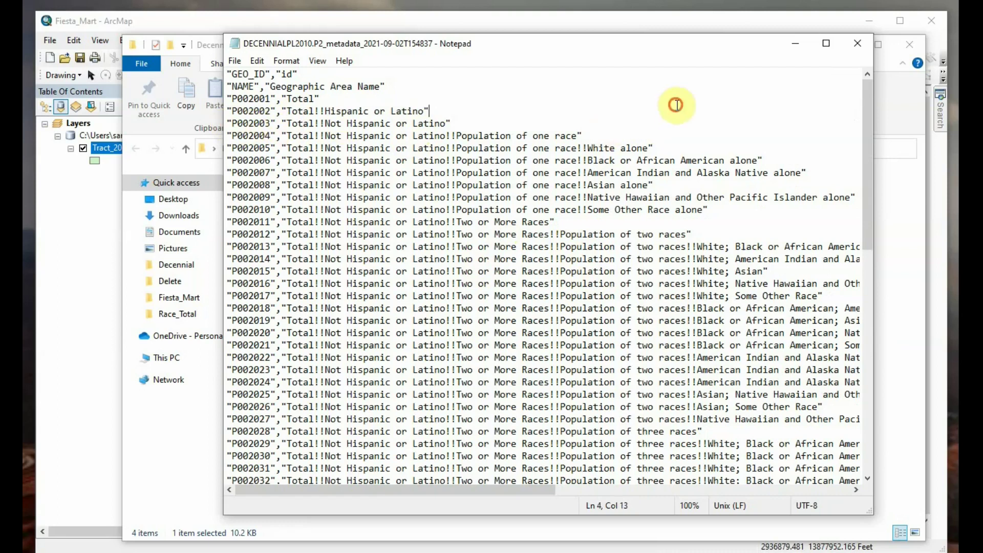
pyautogui.click(855, 52)
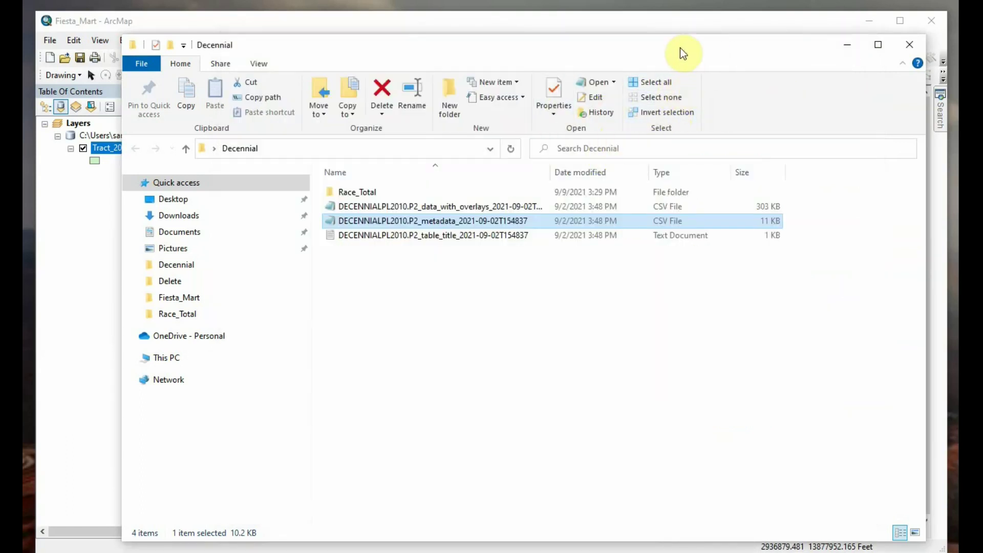
# In ArcCatalog, import DECENNIALPL2010.P2_data_with_overlays_2021-09-02T154837.csv into Fiesta_Mart.gdb as a single table named Hisp_NonHisp
pyautogui.click(841, 50)
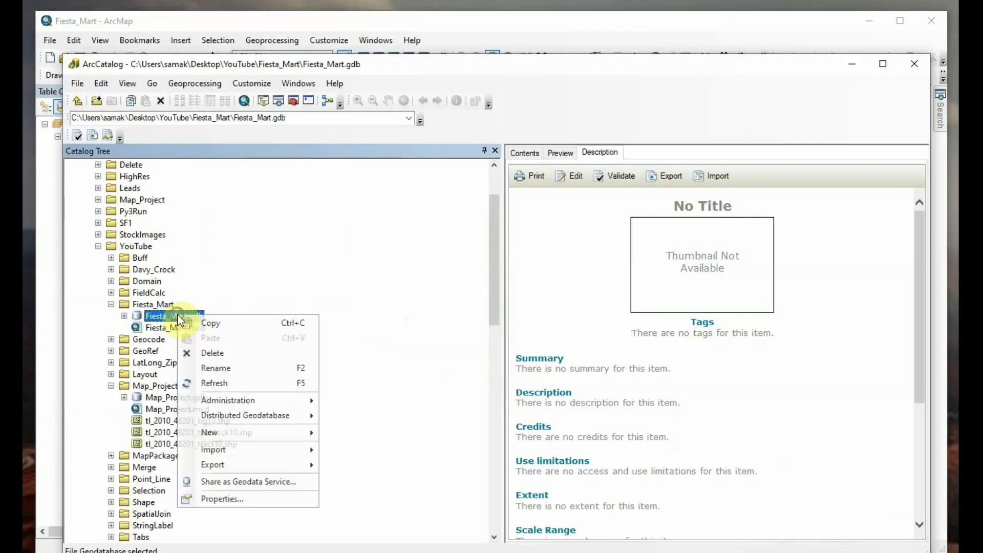
pyautogui.moveTo(229, 446)
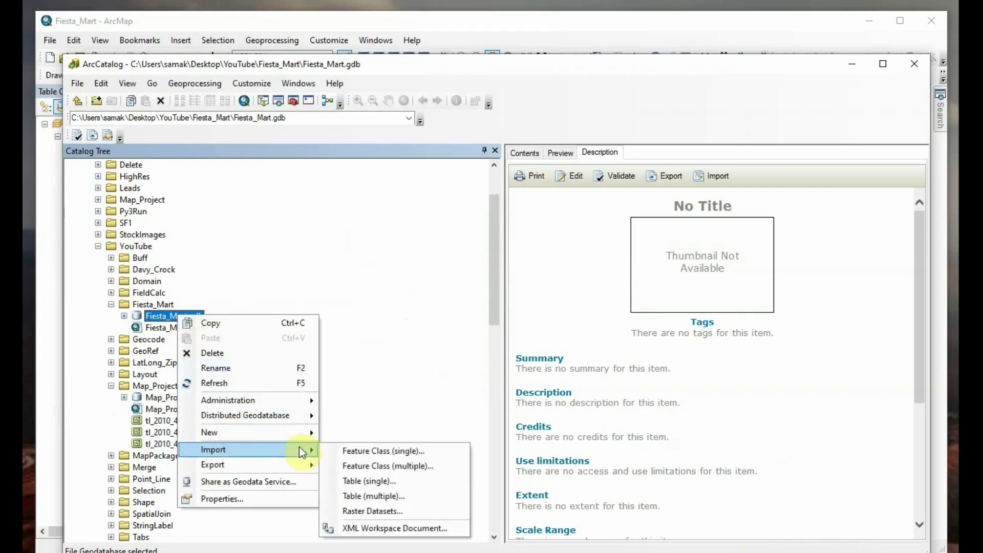
pyautogui.click(376, 481)
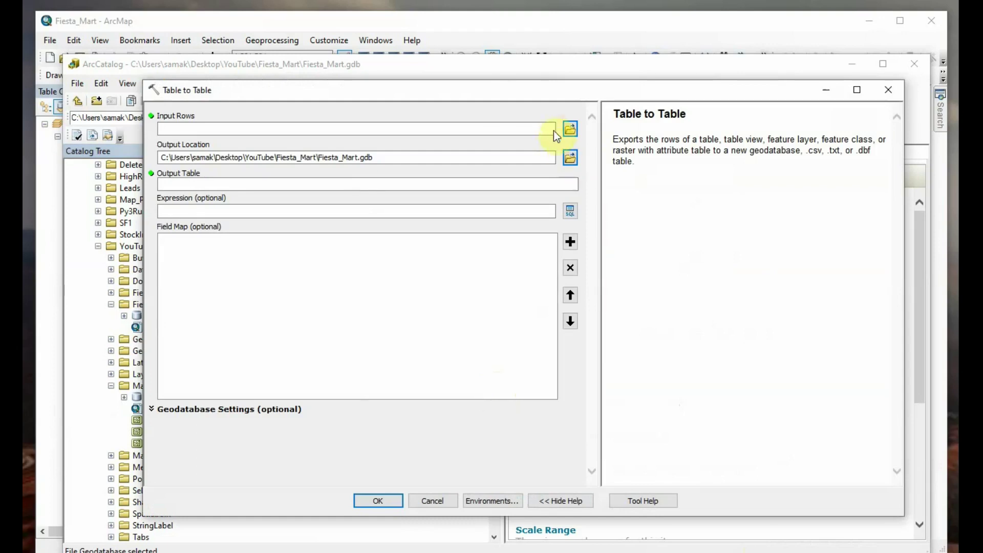
pyautogui.click(570, 128)
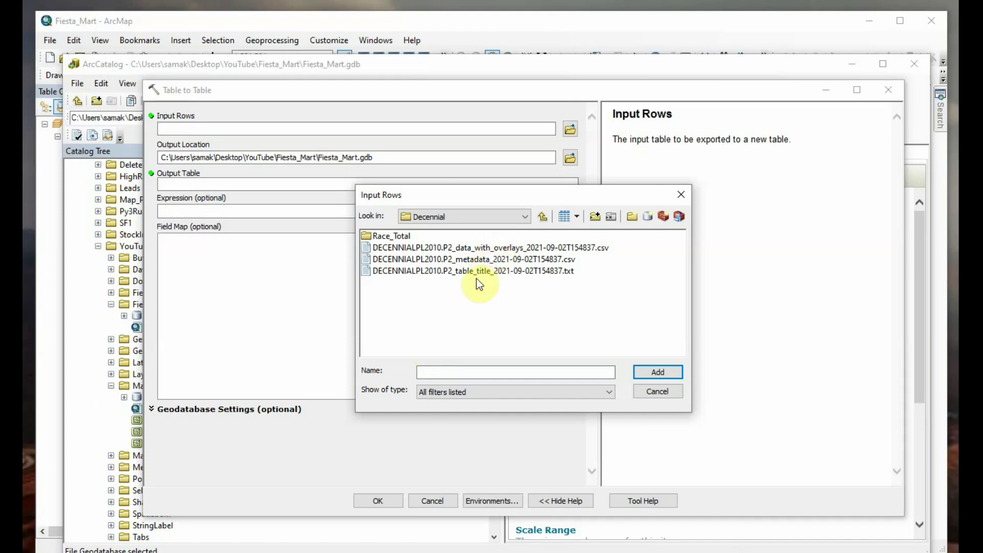
pyautogui.click(450, 248)
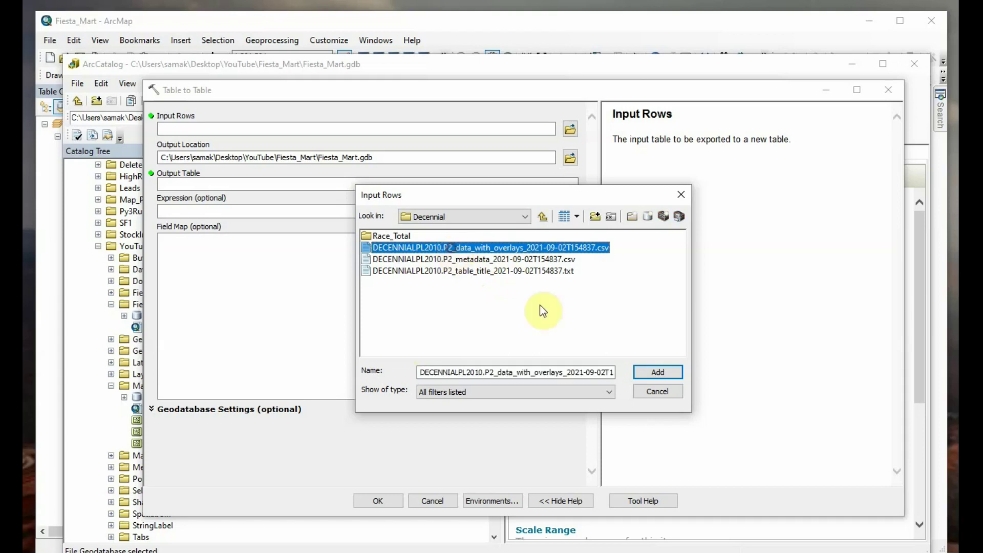
pyautogui.click(648, 372)
pyautogui.write('Hisp')
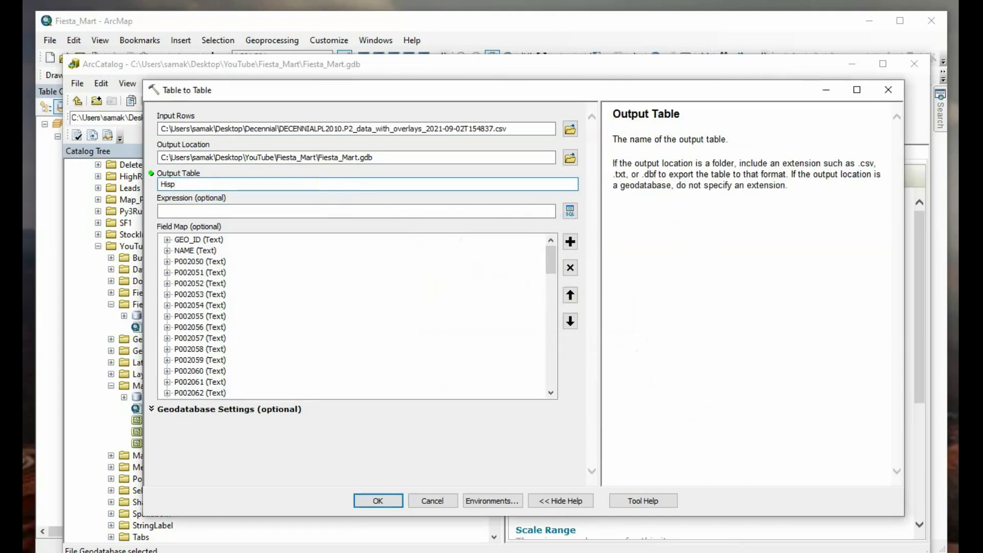
pyautogui.write('_NonHisp')
pyautogui.click(385, 502)
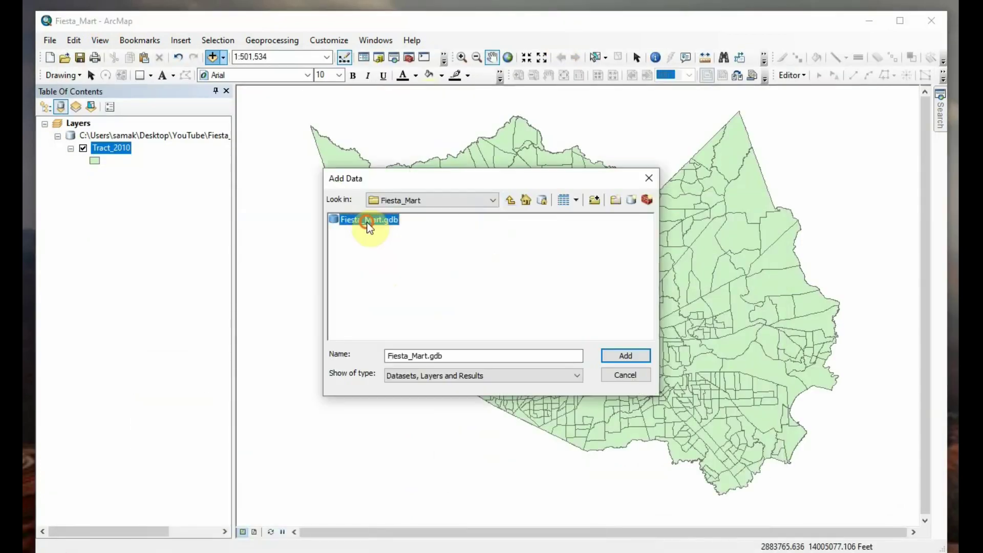
# Add the Hisp_NonHisp table from Fiesta_Mart.gdb to the ArcMap document
pyautogui.click(357, 236)
pyautogui.click(354, 220)
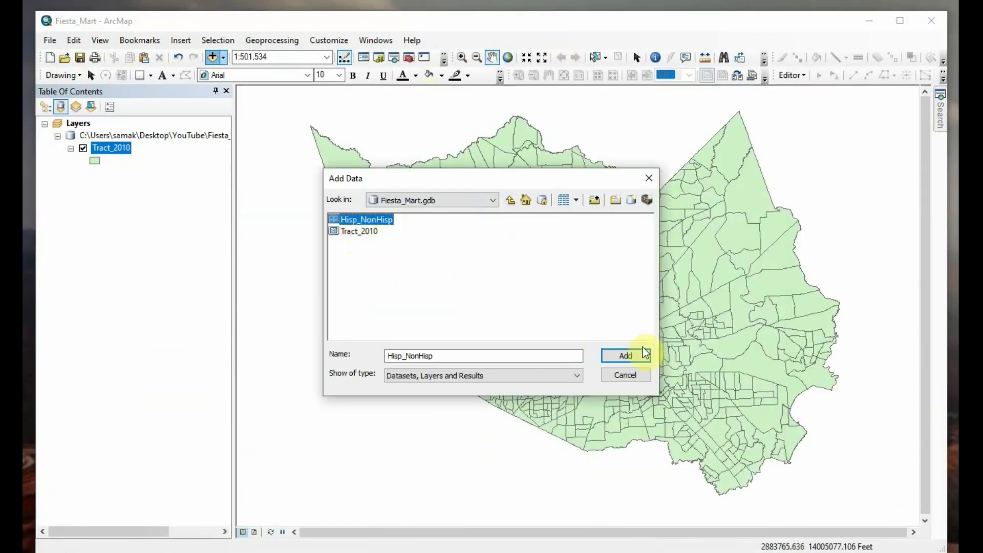
pyautogui.click(649, 358)
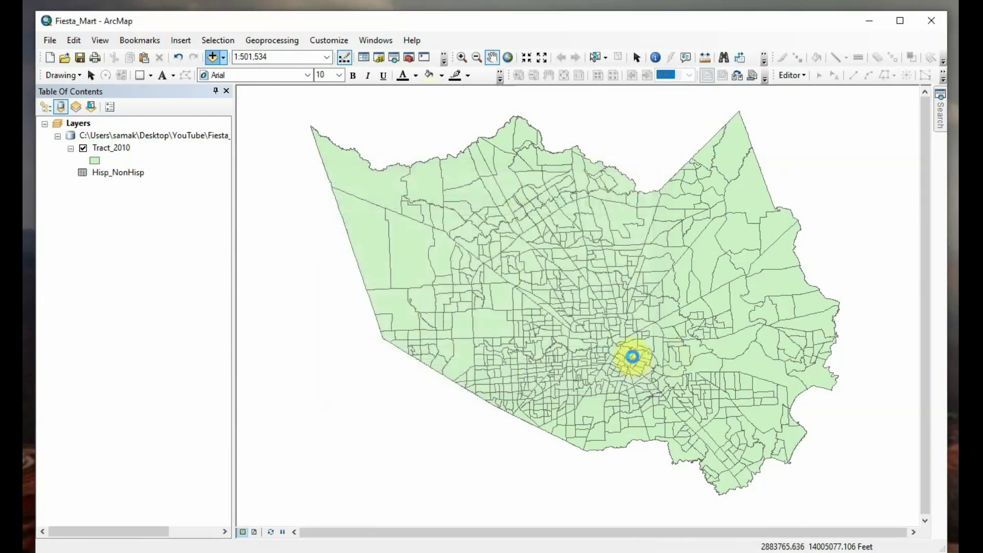
# Open the Hisp_NonHisp attribute table, widen its window and look through the columns
pyautogui.rightClick(117, 171)
pyautogui.click(164, 179)
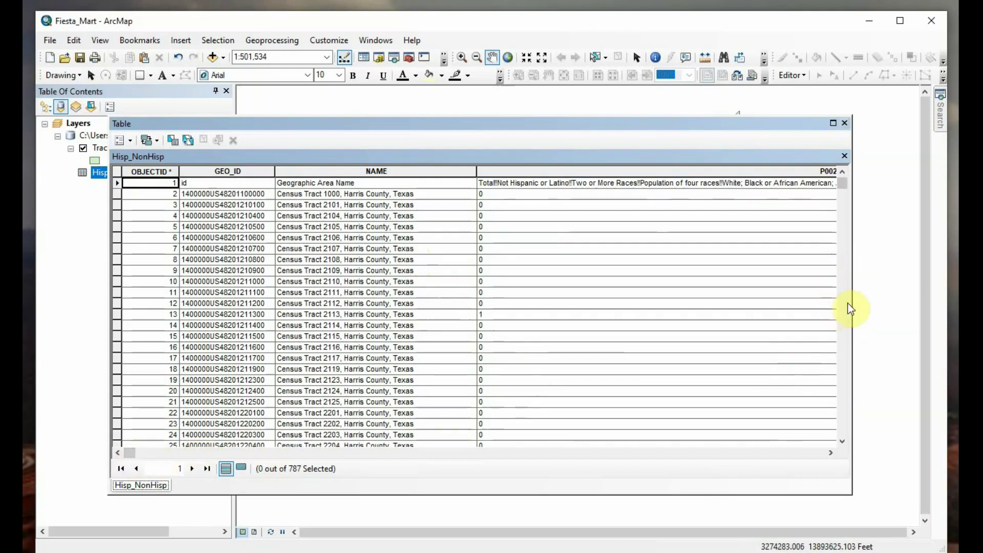
pyautogui.moveTo(853, 300); pyautogui.dragTo(903, 301)
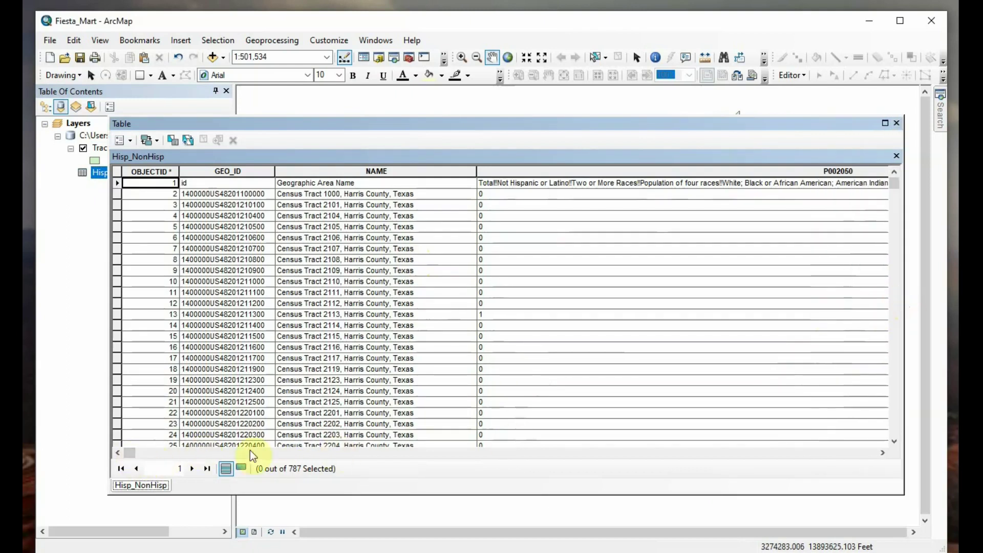
pyautogui.moveTo(127, 454); pyautogui.dragTo(92, 366)
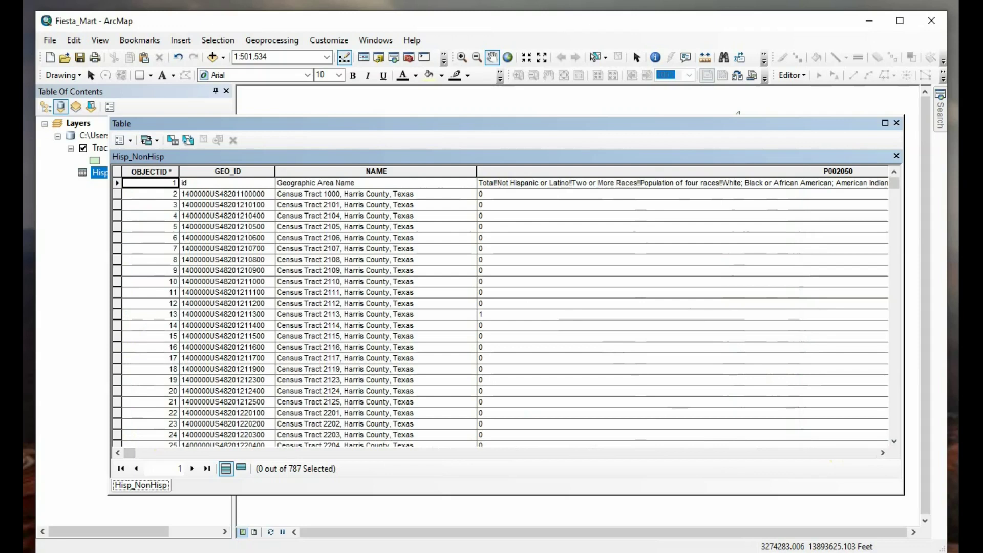
# Return to the Decennial folder and check the meanings of P002001 and P002002 in the metadata CSV, closing the file when done
pyautogui.hotkey('alt', 'Tab')
pyautogui.doubleClick(432, 222)
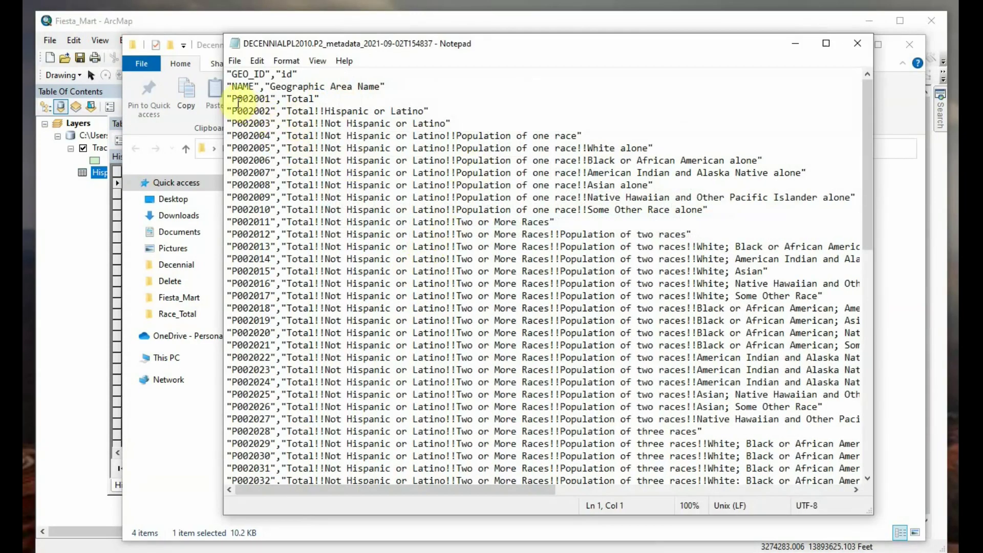
pyautogui.moveTo(233, 99)
pyautogui.mouseDown()
pyautogui.moveTo(351, 101)
pyautogui.moveTo(341, 93)
pyautogui.moveTo(223, 99)
pyautogui.mouseUp()
pyautogui.click(489, 75)
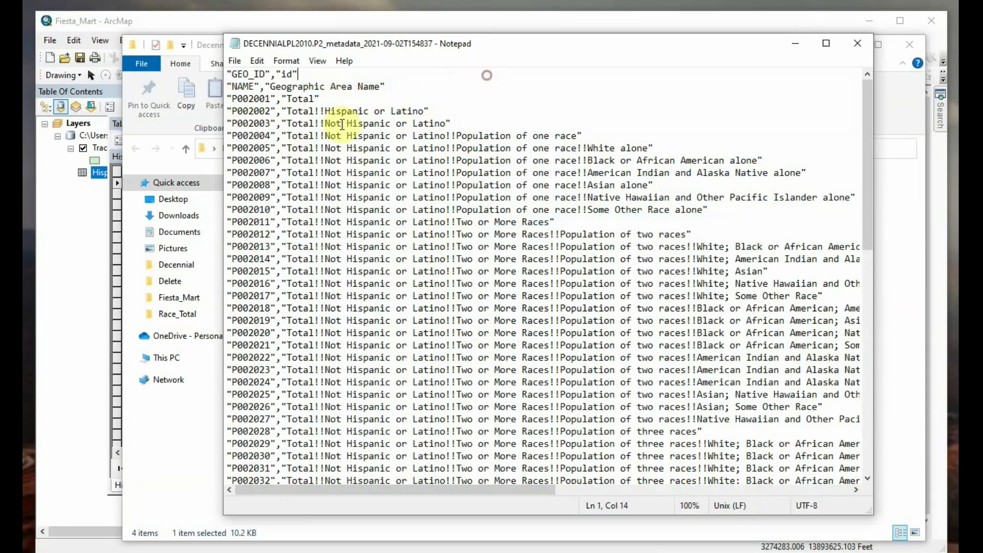
pyautogui.moveTo(234, 99); pyautogui.dragTo(315, 99)
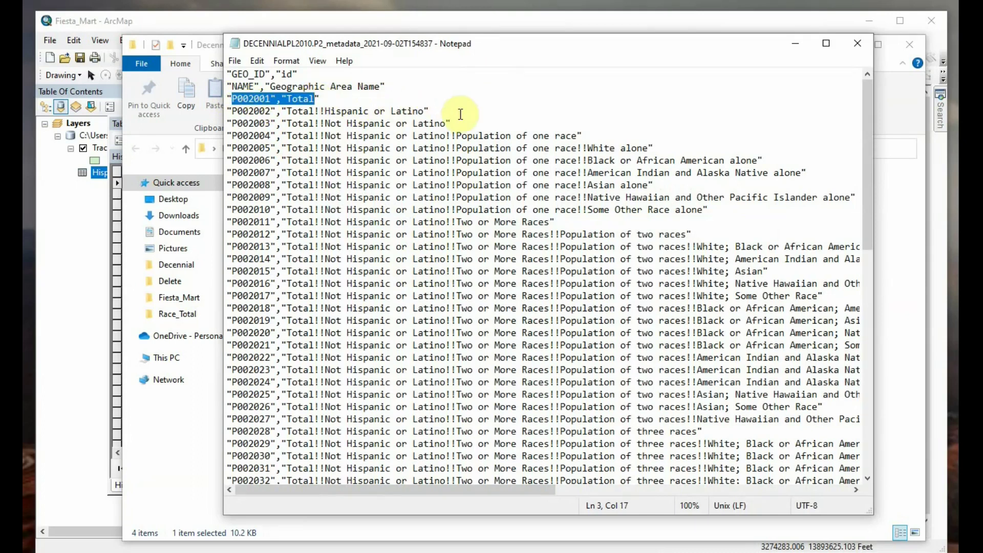
pyautogui.moveTo(433, 111); pyautogui.dragTo(391, 111)
pyautogui.click(545, 98)
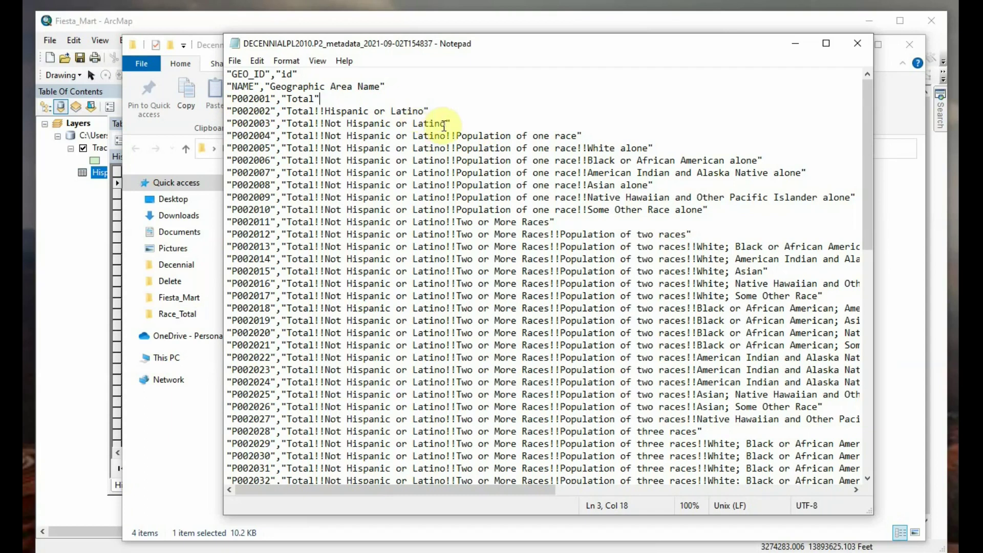
pyautogui.click(857, 46)
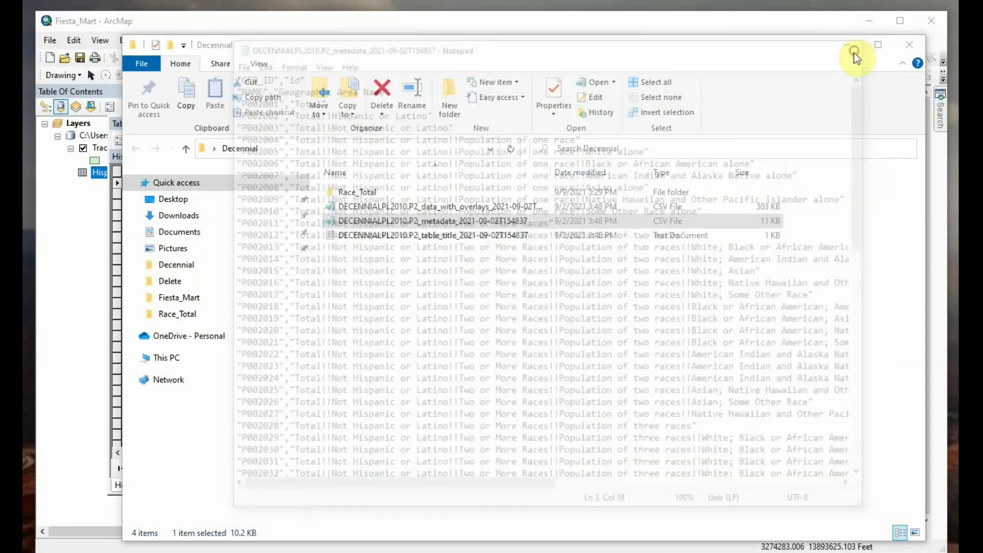
# Close the attribute table and, in the Hisp_NonHisp table properties, hide every field except OBJECTID, GEO_ID and NAME
pyautogui.click(846, 44)
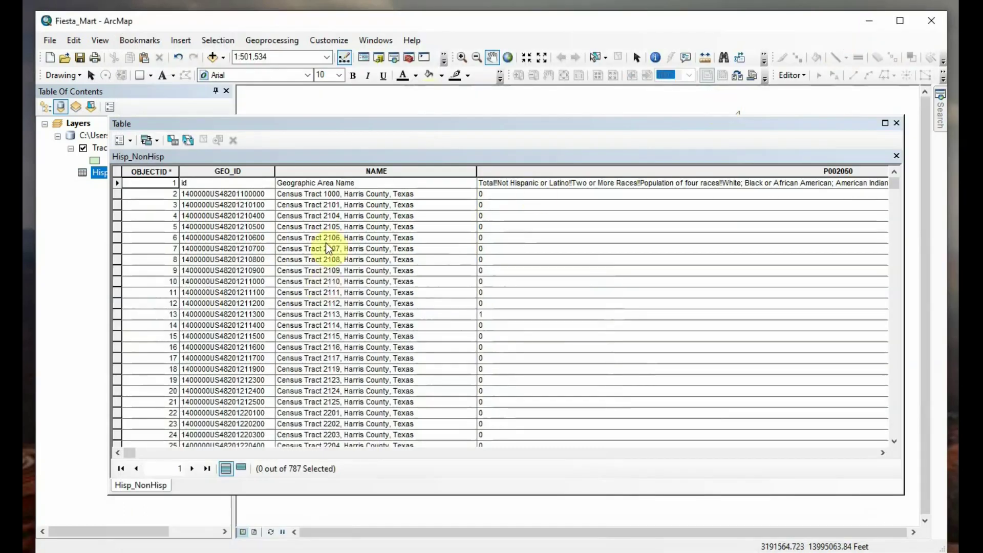
pyautogui.click(896, 123)
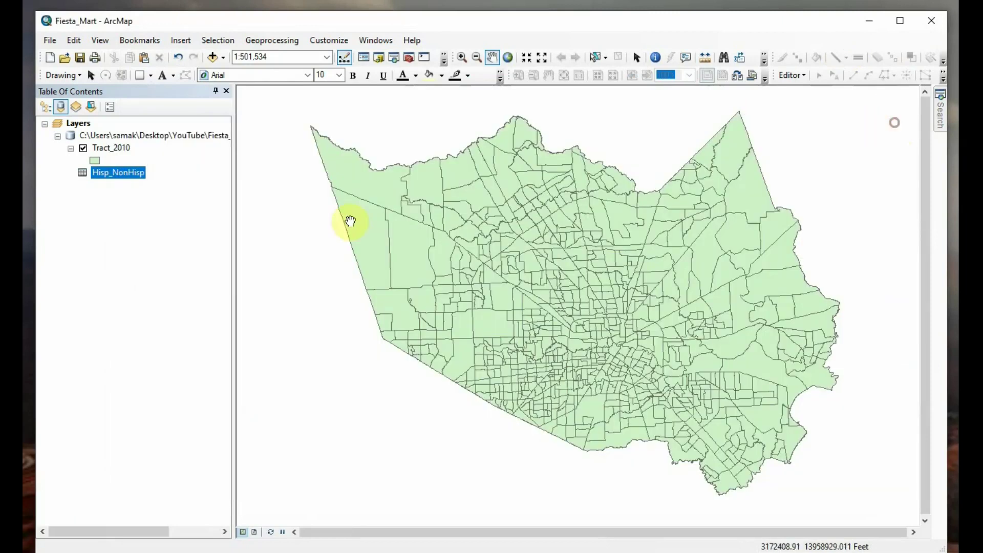
pyautogui.rightClick(118, 171)
pyautogui.click(178, 308)
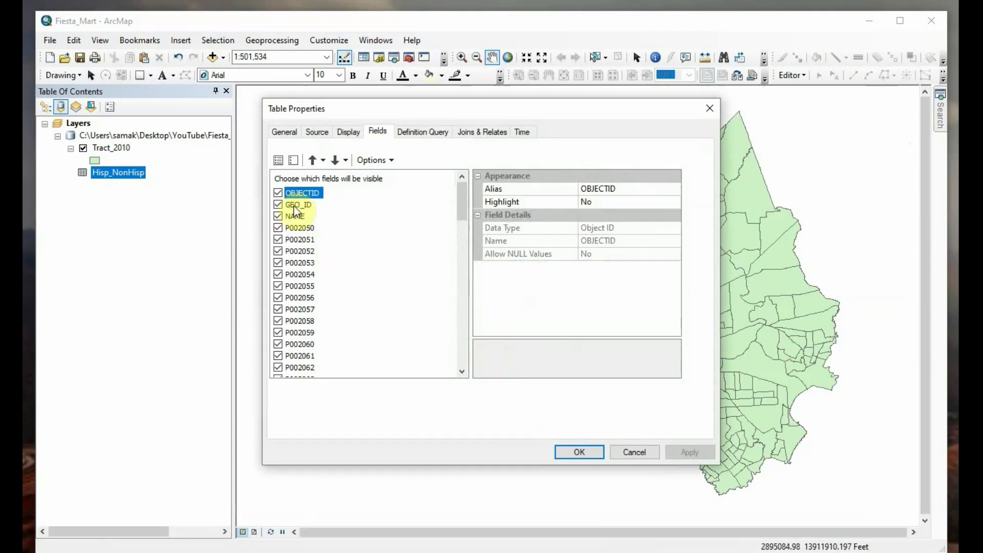
pyautogui.click(279, 160)
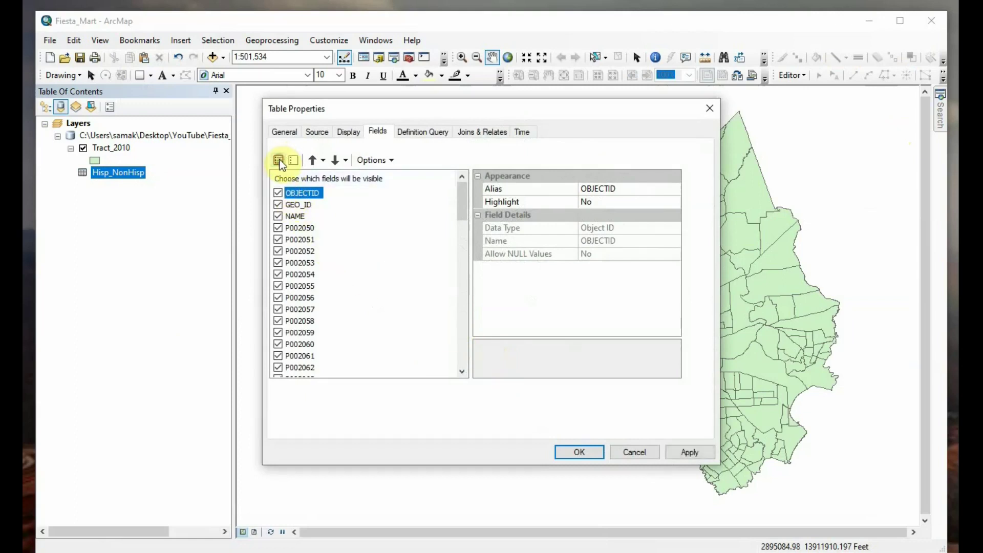
pyautogui.click(293, 161)
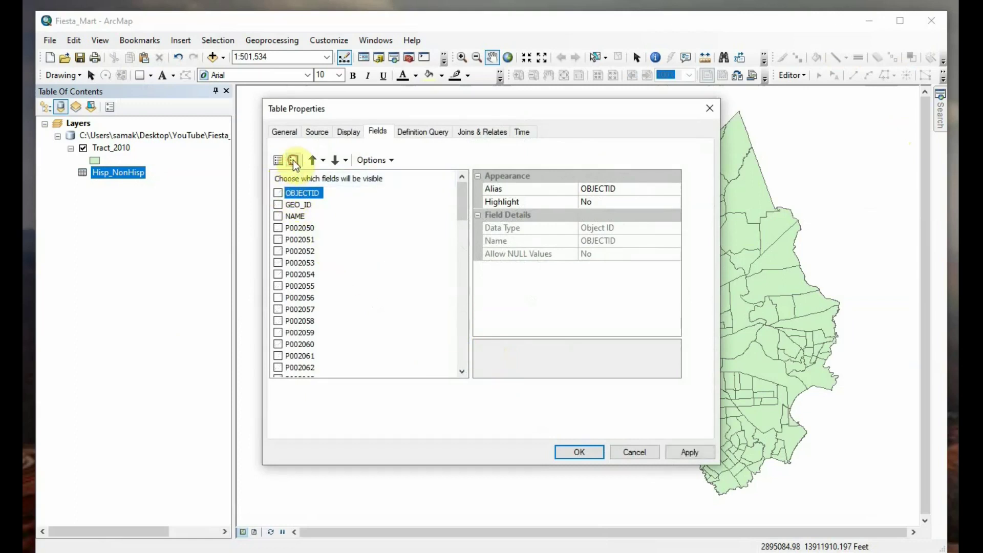
pyautogui.click(278, 193)
pyautogui.click(279, 216)
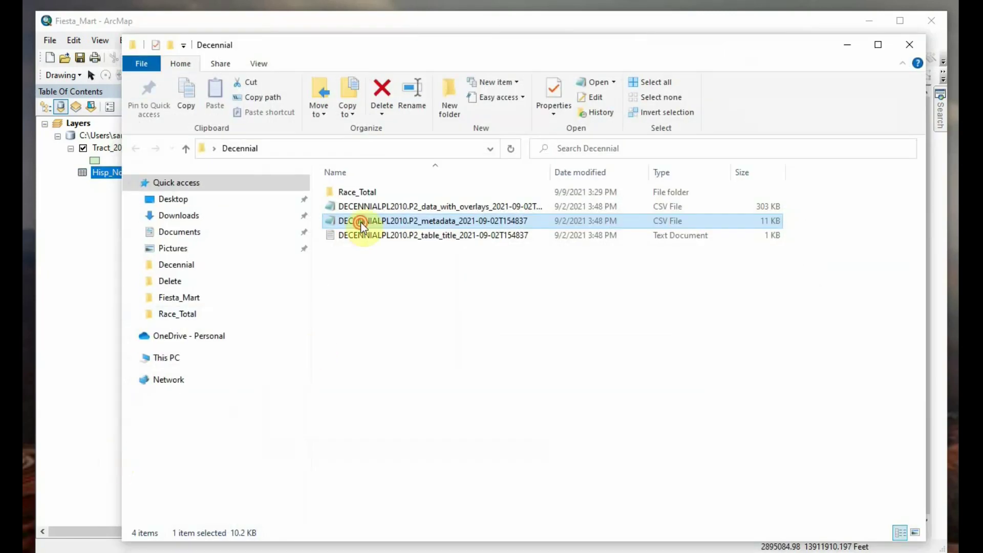
# Check the field codes in the metadata CSV, then make P002001, P002002 and P002003 visible as well and accept the table properties
pyautogui.doubleClick(361, 224)
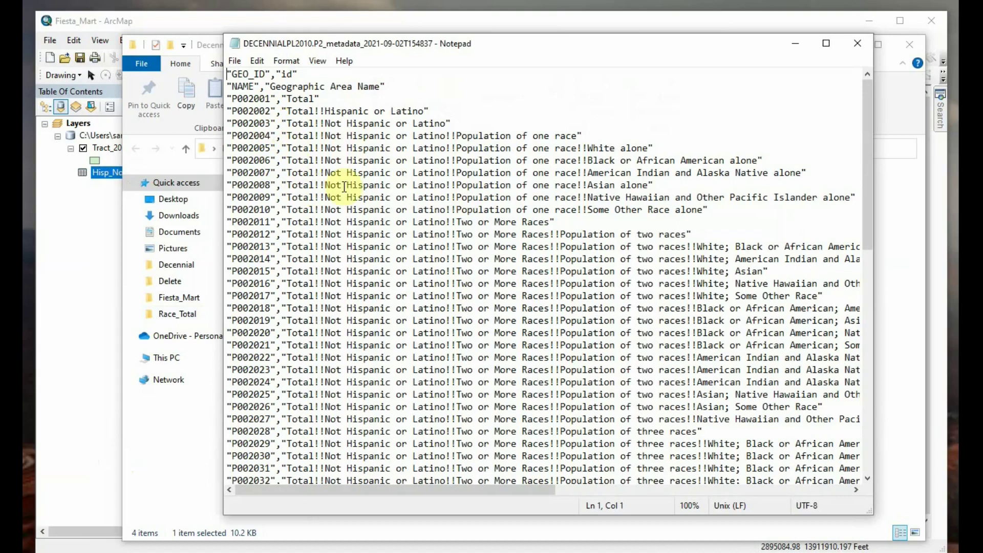
pyautogui.click(856, 44)
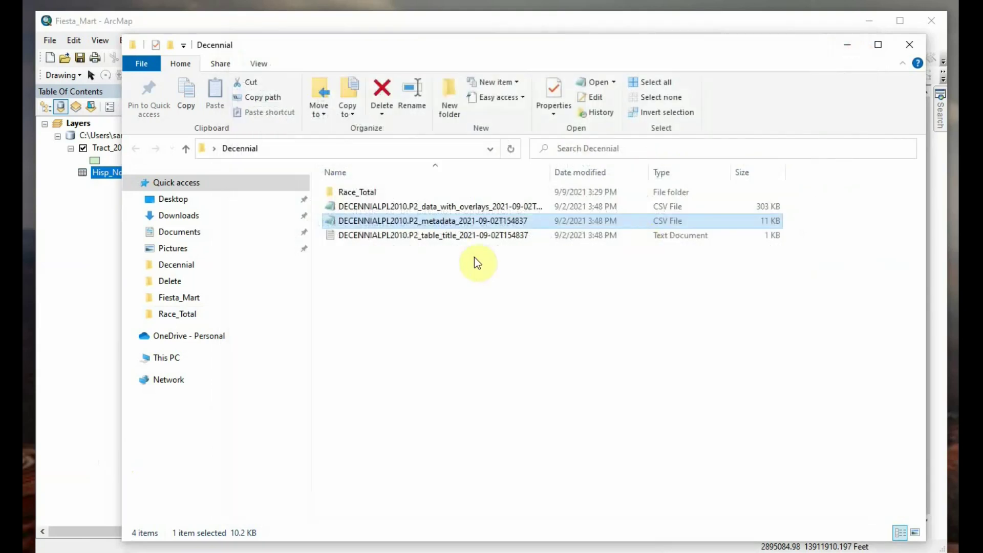
pyautogui.click(848, 45)
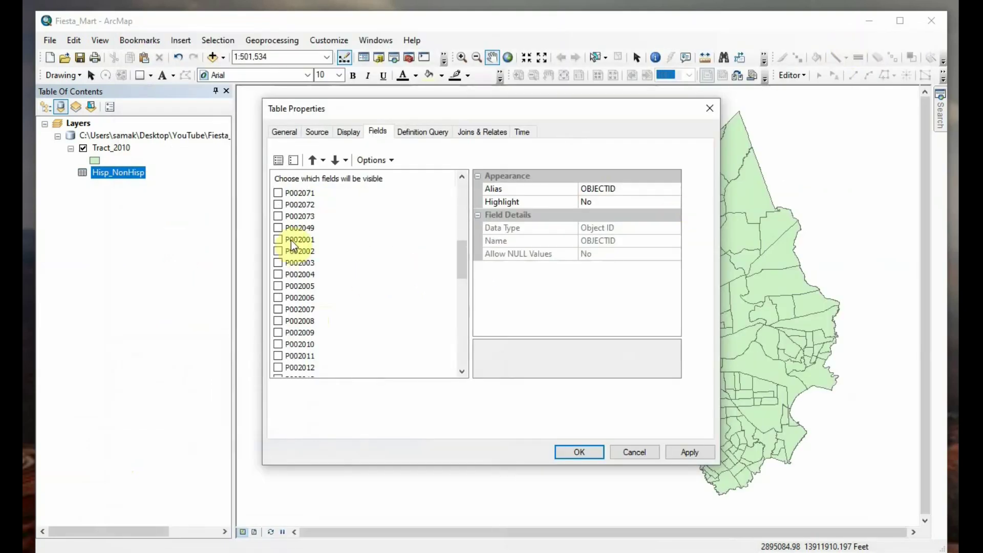
pyautogui.click(278, 241)
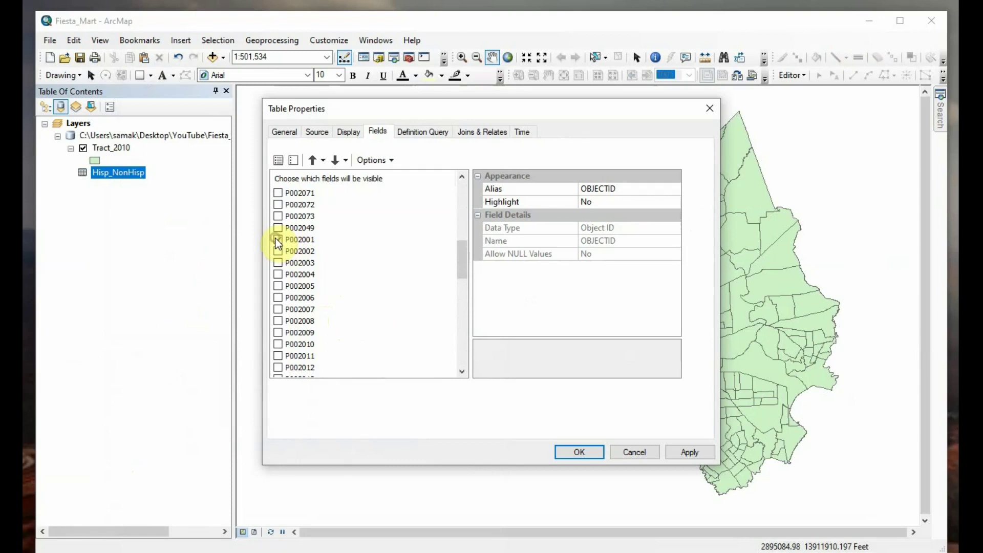
pyautogui.click(278, 263)
pyautogui.click(579, 452)
# Open the Hisp_NonHisp attribute table, narrow its window and move it clear of the layer list
pyautogui.rightClick(101, 169)
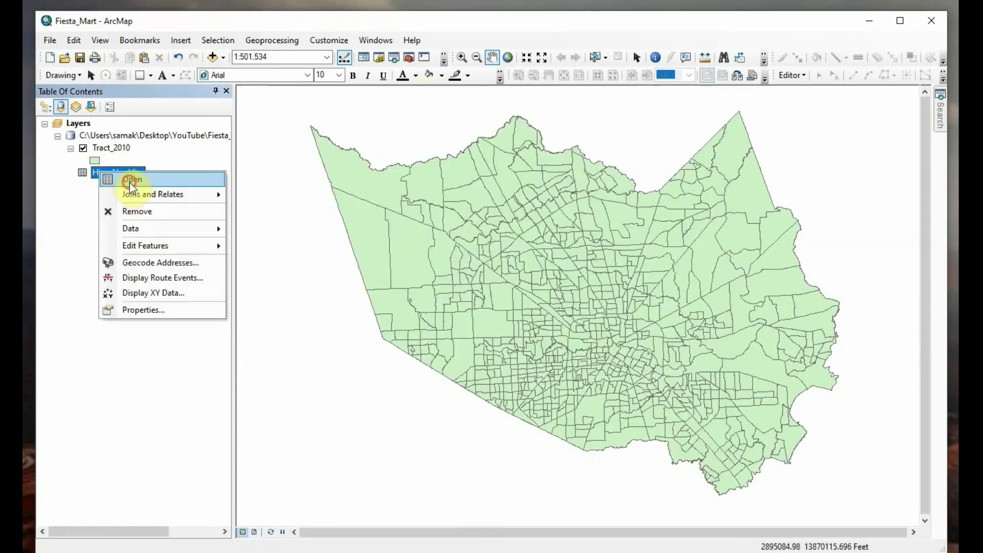
pyautogui.click(129, 177)
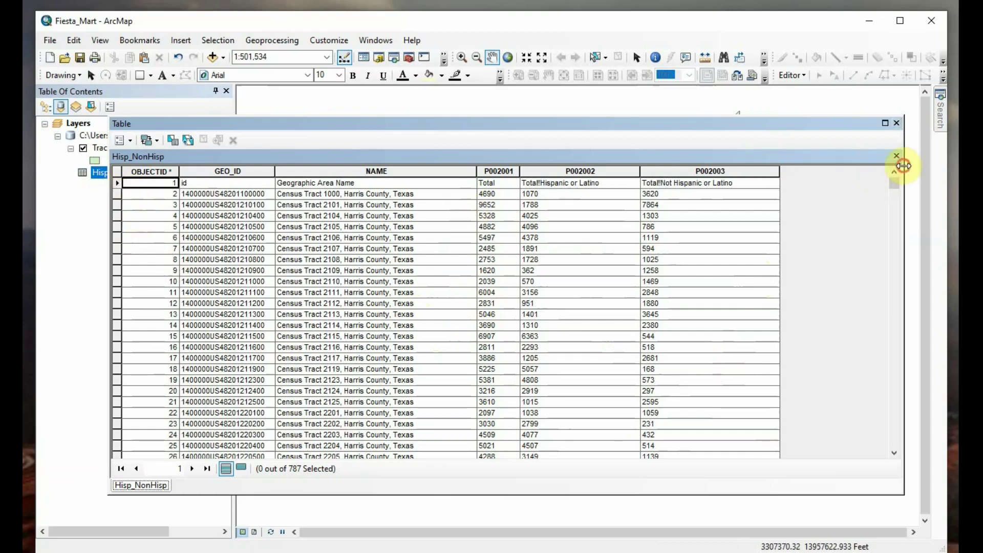
pyautogui.moveTo(904, 163); pyautogui.dragTo(745, 161)
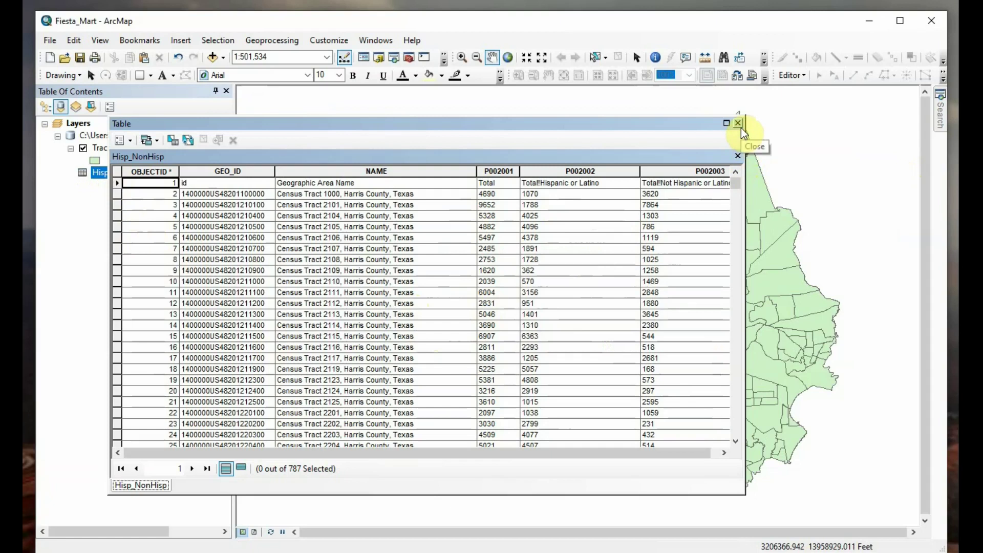
pyautogui.moveTo(574, 123); pyautogui.dragTo(721, 135)
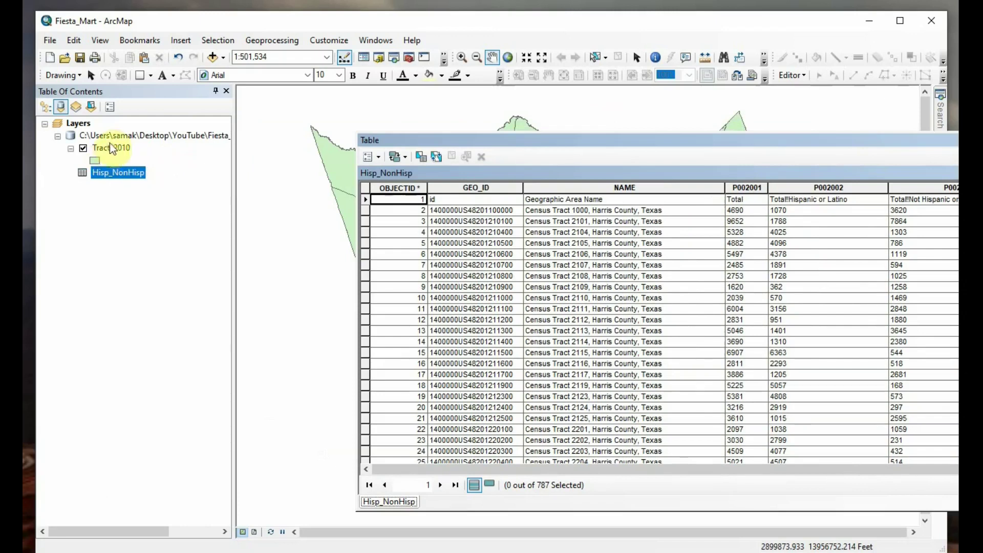
# Open the Tract_2010 attribute table and set it beside Hisp_NonHisp in a new vertical tab group
pyautogui.rightClick(110, 143)
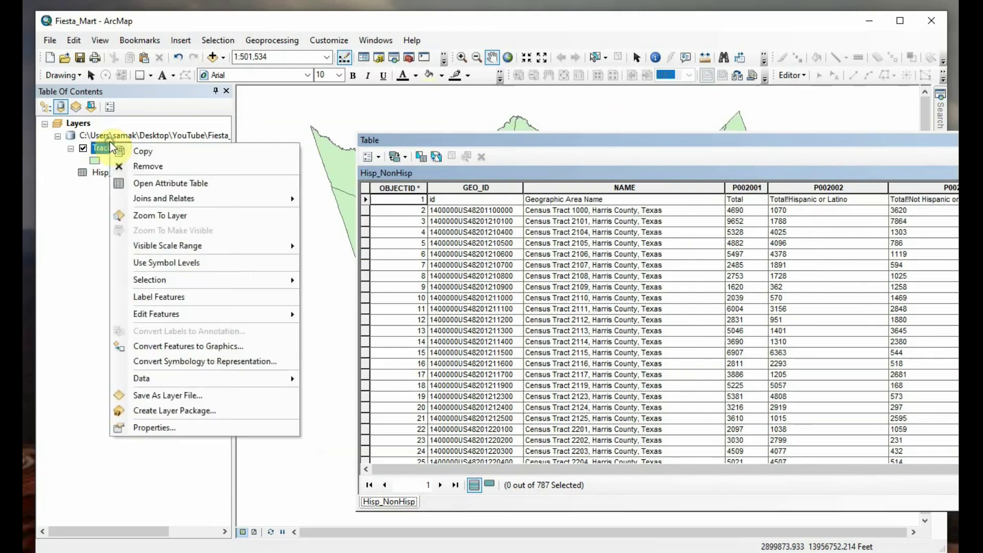
pyautogui.click(145, 183)
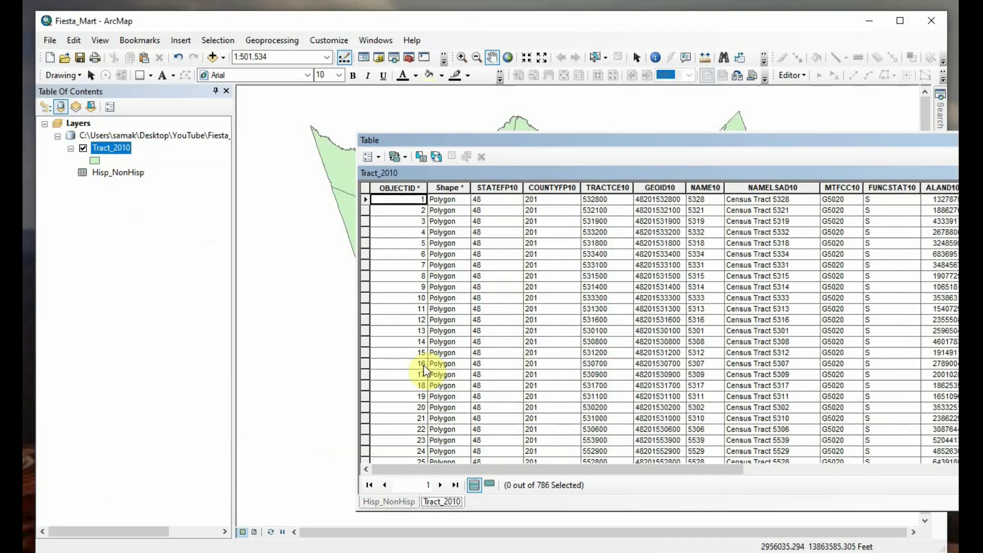
pyautogui.moveTo(615, 142); pyautogui.dragTo(379, 148)
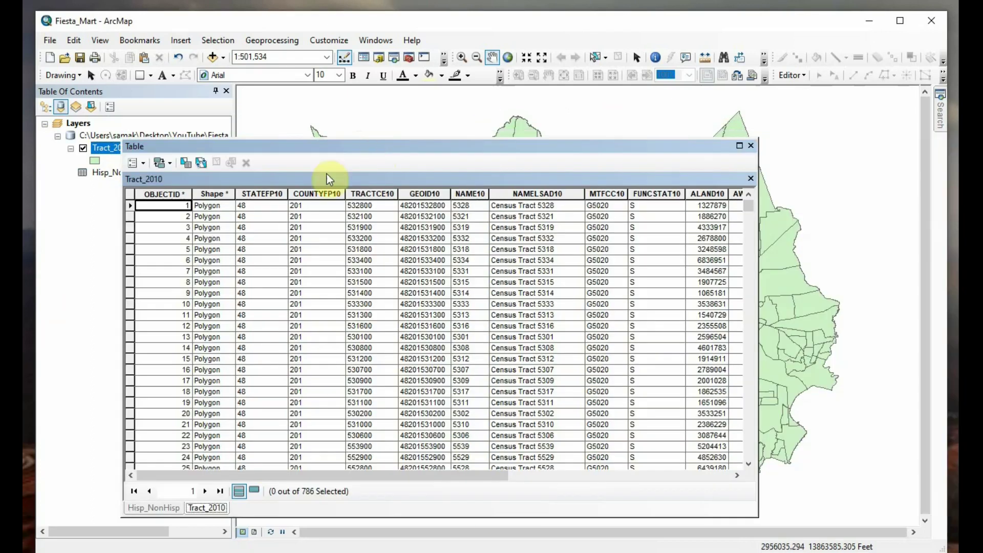
pyautogui.click(138, 162)
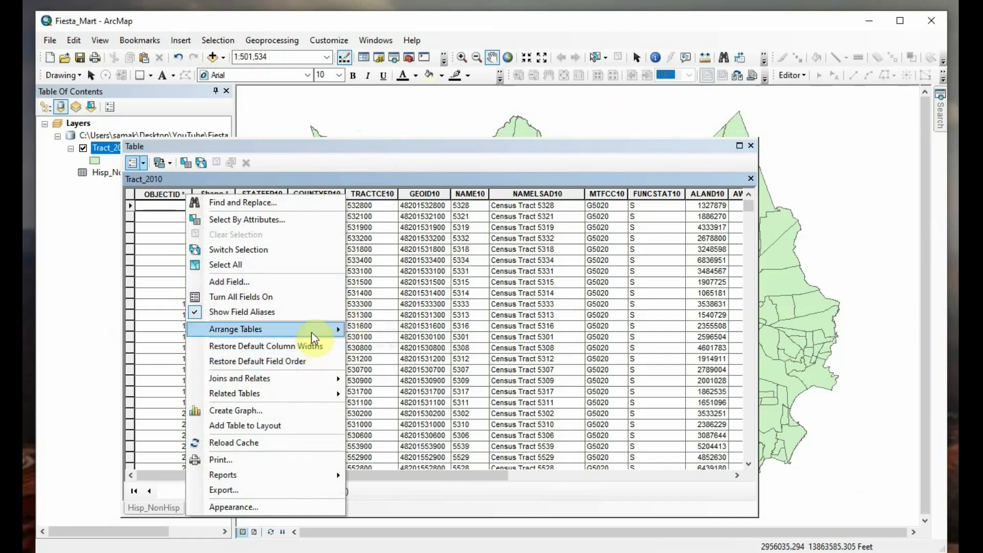
pyautogui.moveTo(325, 331)
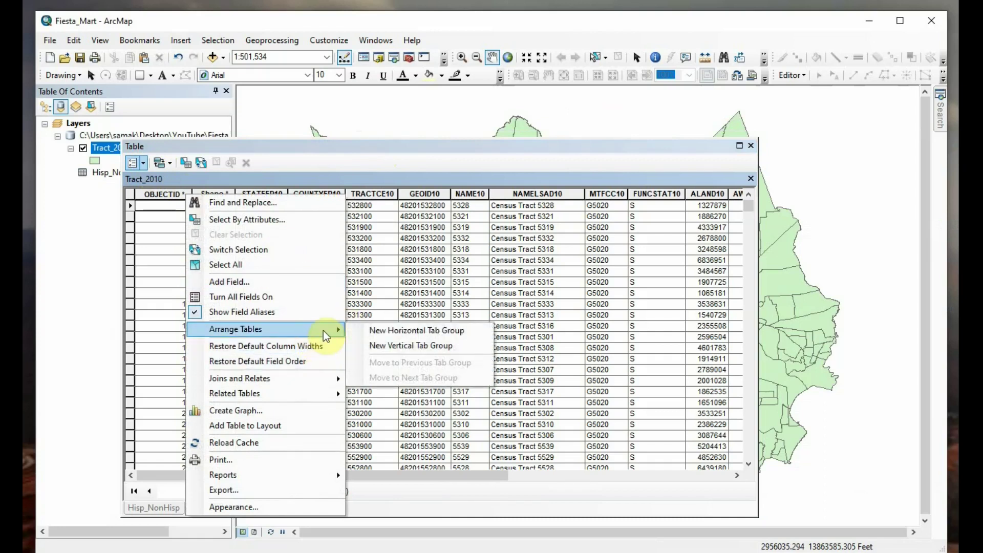
pyautogui.click(388, 353)
pyautogui.moveTo(451, 124); pyautogui.dragTo(453, 97)
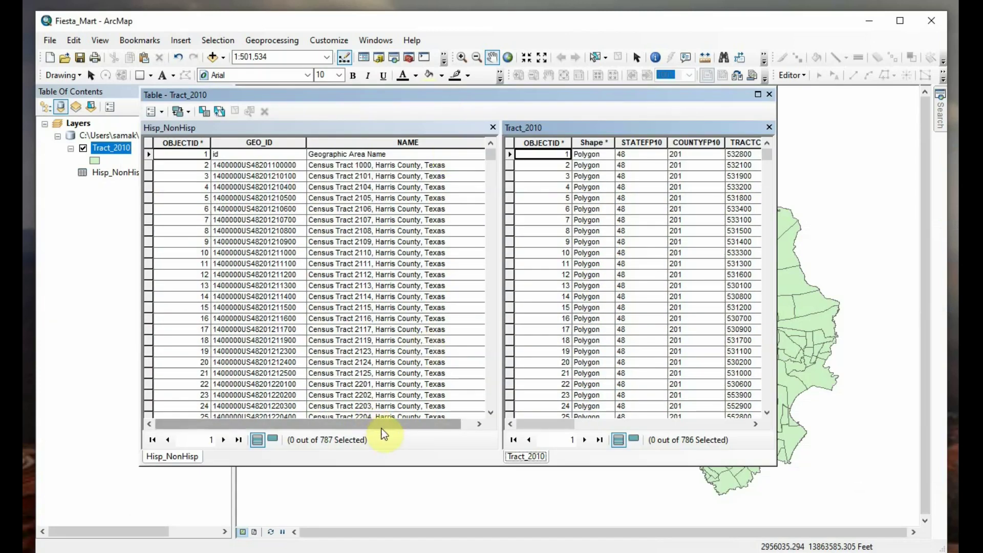
# Highlight Tract_2010's STATEFP10 and COUNTYFP10 columns, and select the first Hisp_NonHisp record to inspect its descriptions across the fields
pyautogui.click(635, 146)
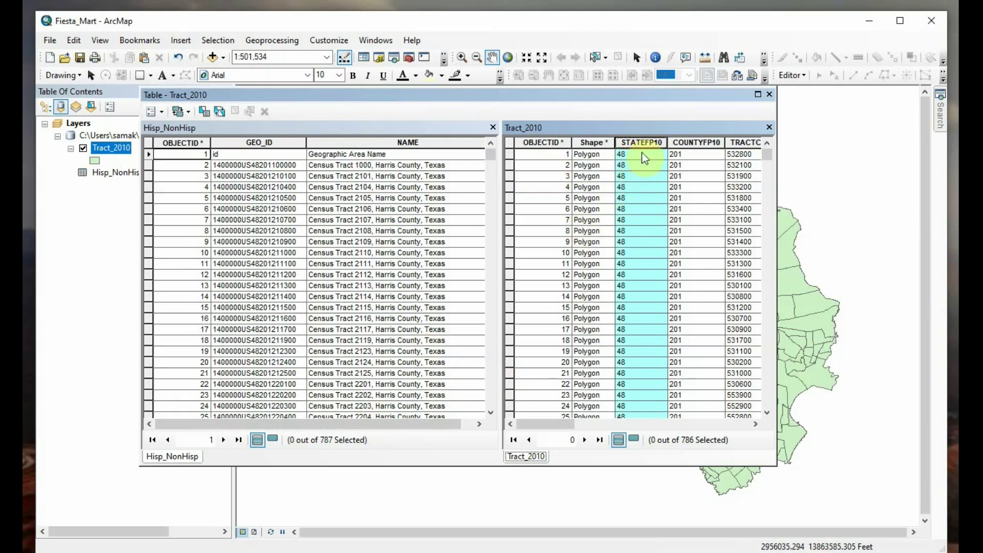
pyautogui.click(691, 143)
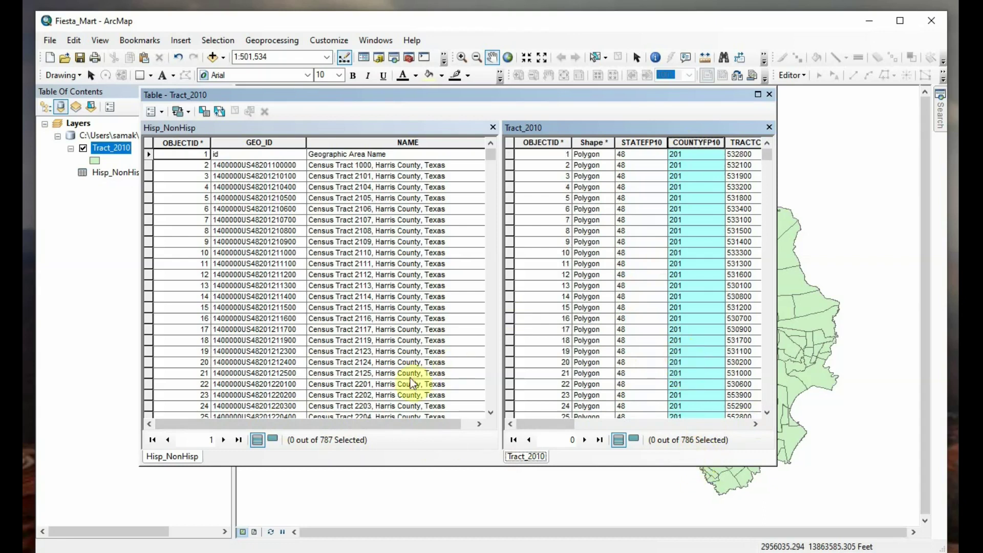
pyautogui.click(147, 351)
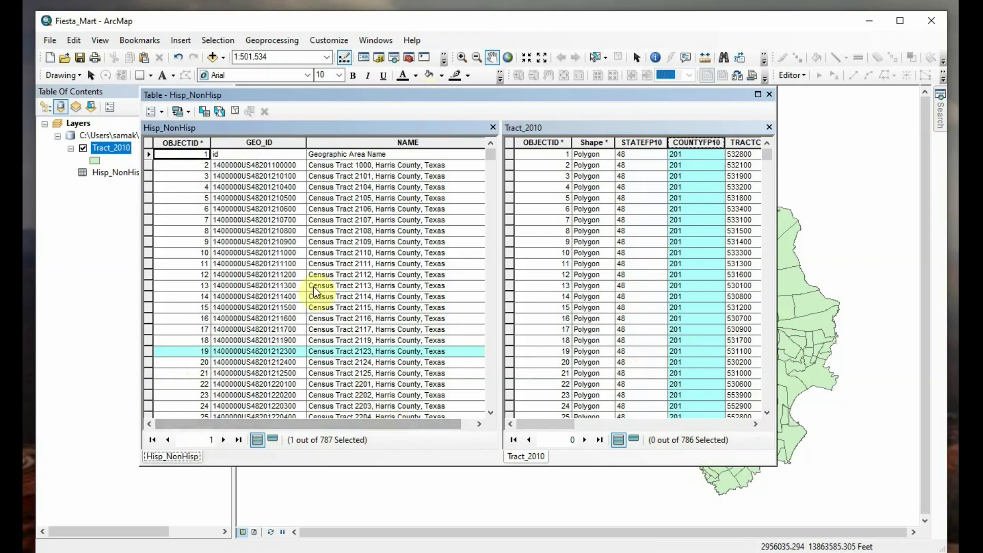
pyautogui.click(149, 154)
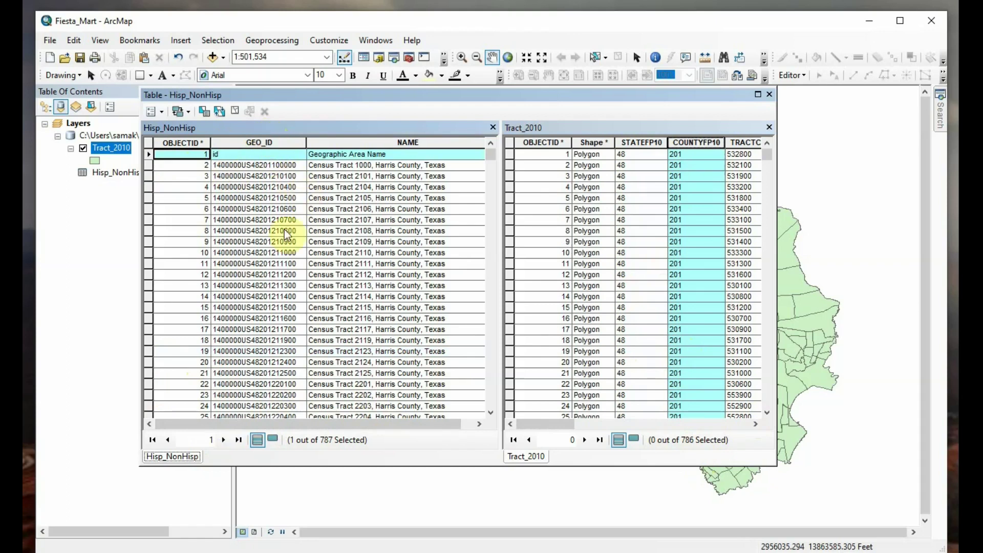
pyautogui.moveTo(231, 423); pyautogui.dragTo(280, 419)
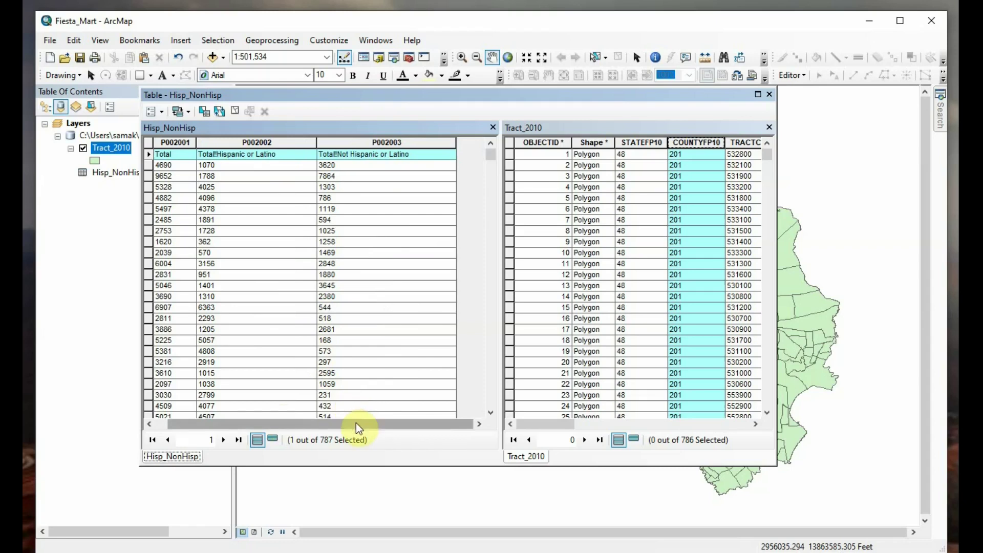
pyautogui.moveTo(355, 423); pyautogui.dragTo(301, 411)
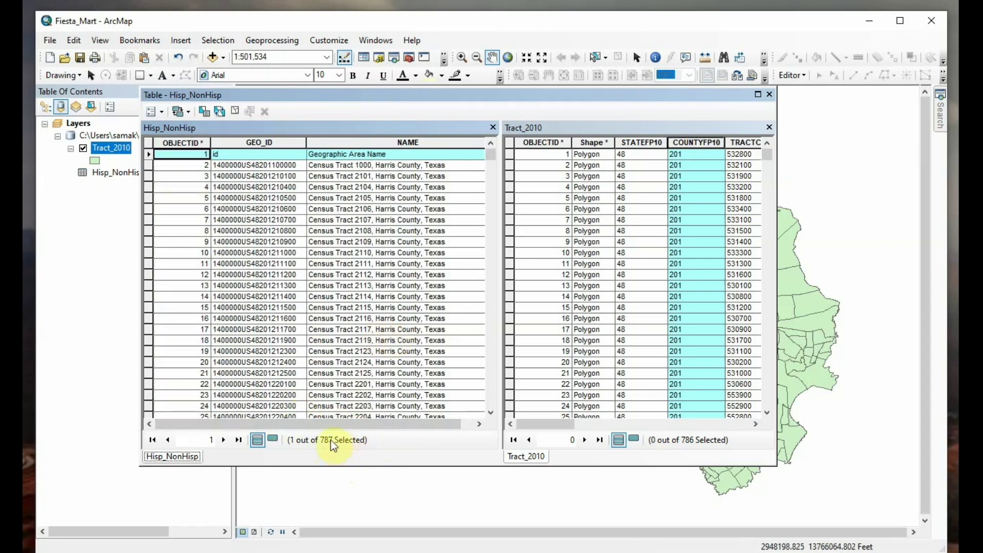
# Look through the Tract_2010 records to compare them with the rows of Hisp_NonHisp
pyautogui.scroll(-5, 656, 377)
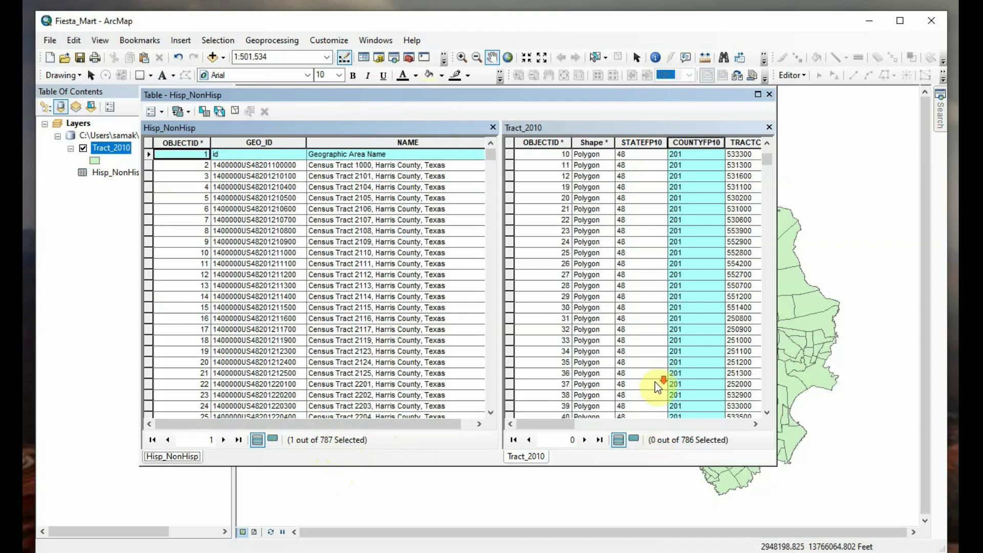
pyautogui.scroll(5, 656, 382)
pyautogui.scroll(-3, 282, 340)
pyautogui.scroll(3, 278, 346)
pyautogui.scroll(-1, 287, 348)
pyautogui.scroll(1, 288, 350)
pyautogui.scroll(-3, 629, 315)
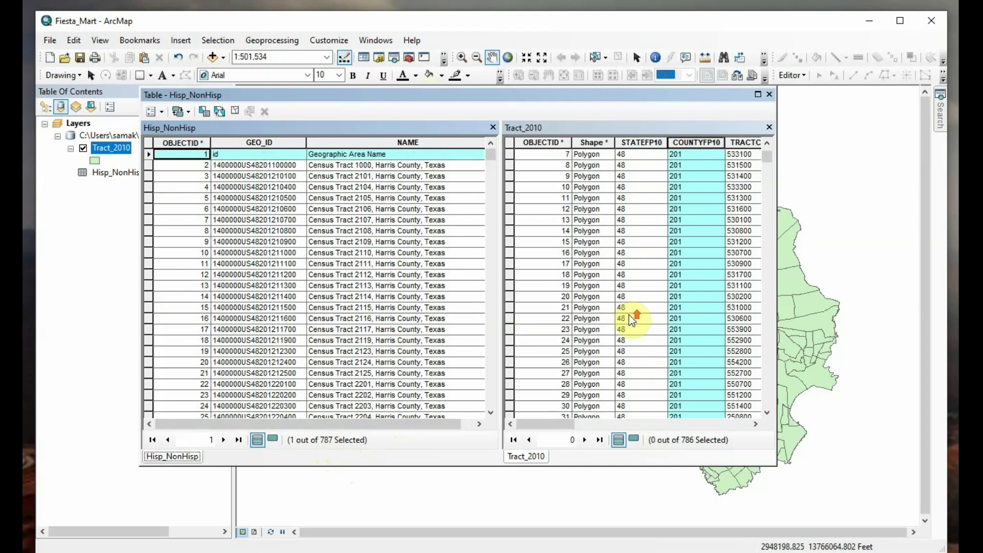
pyautogui.scroll(3, 633, 321)
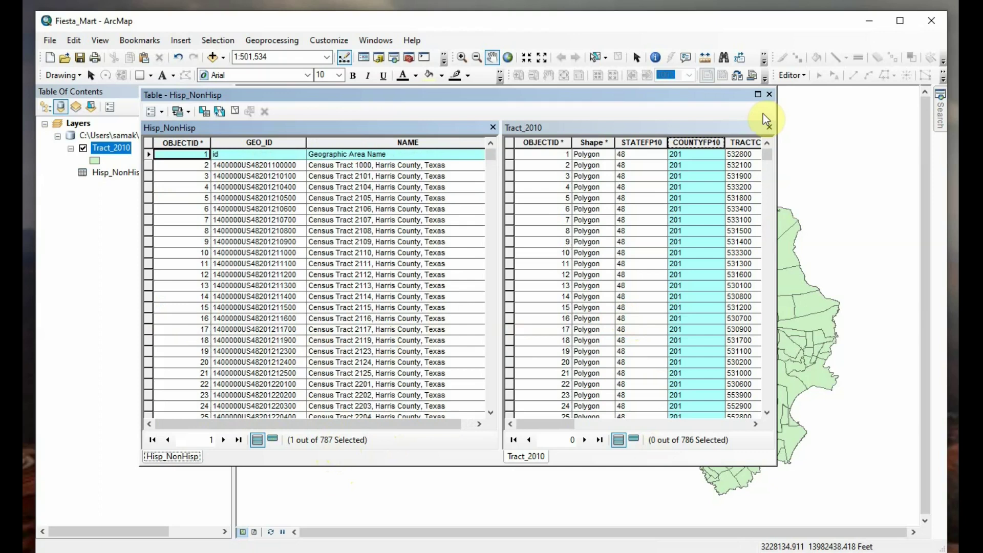
# Highlight GEO_ID in Hisp_NonHisp and STATEFP10 in Tract_2010, compare the two tables and close the table window
pyautogui.click(250, 144)
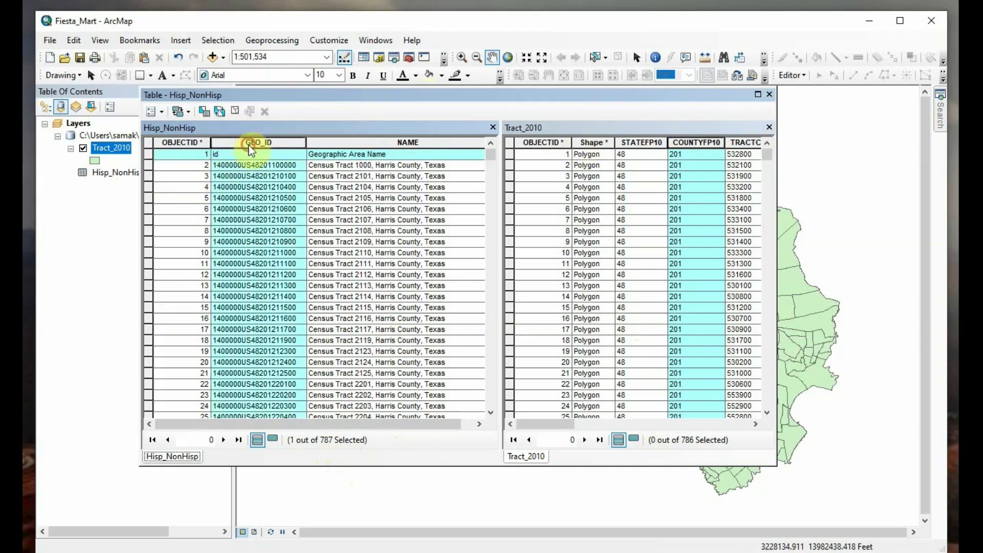
pyautogui.click(643, 143)
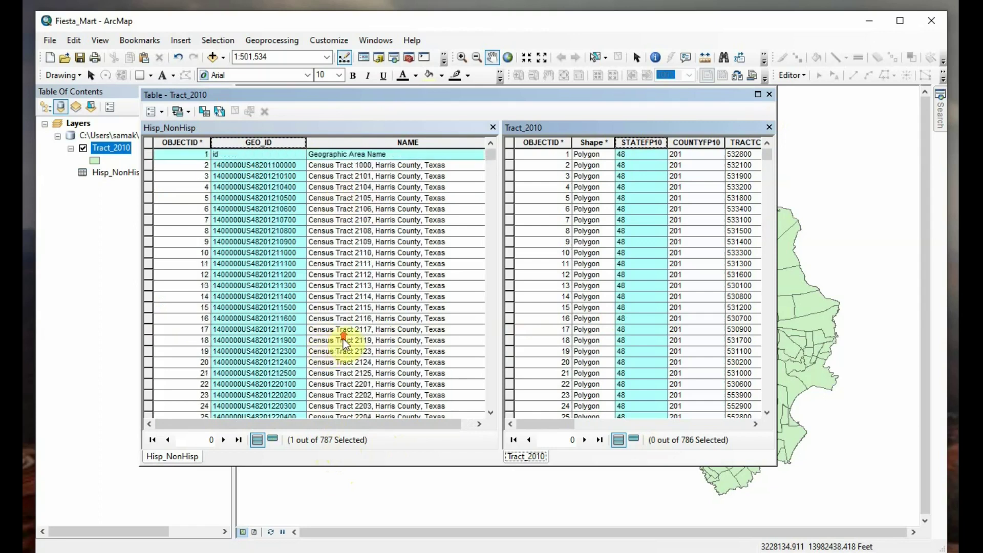
pyautogui.scroll(-7, 343, 339)
pyautogui.scroll(7, 349, 335)
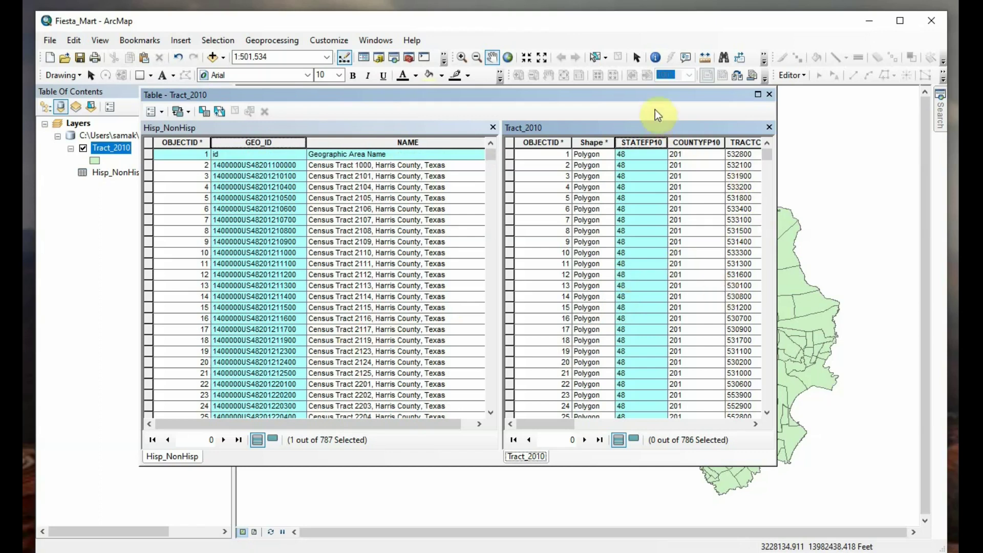
pyautogui.click(768, 96)
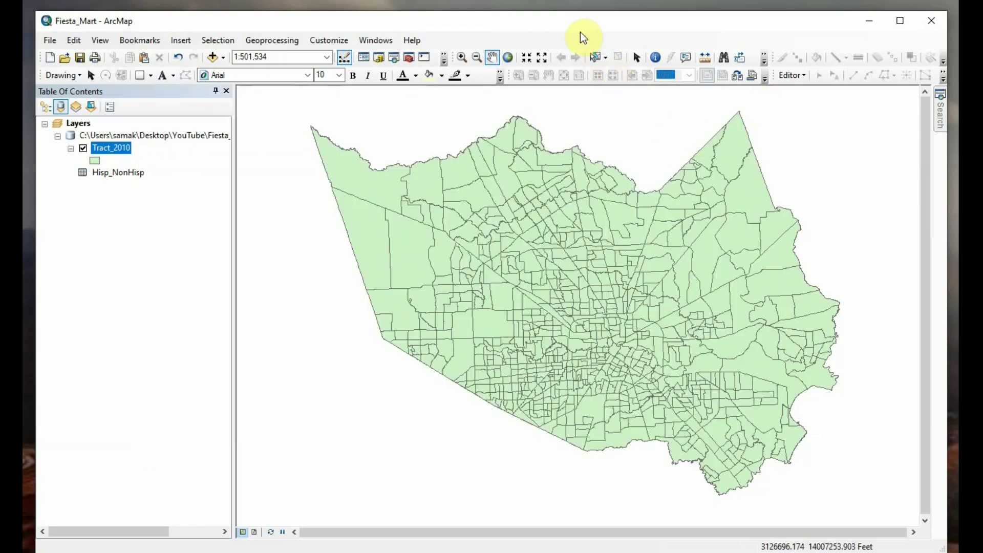
# Switch to the Fiesta Project document in Google Docs and review its Data Required and Steps lists
pyautogui.hotkey('alt', 'Tab')
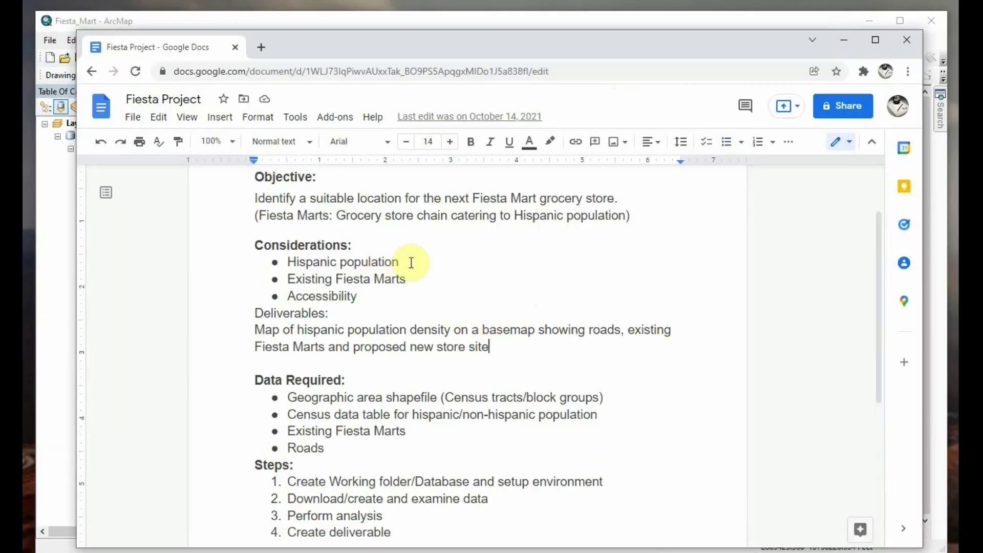
pyautogui.scroll(-3, 448, 349)
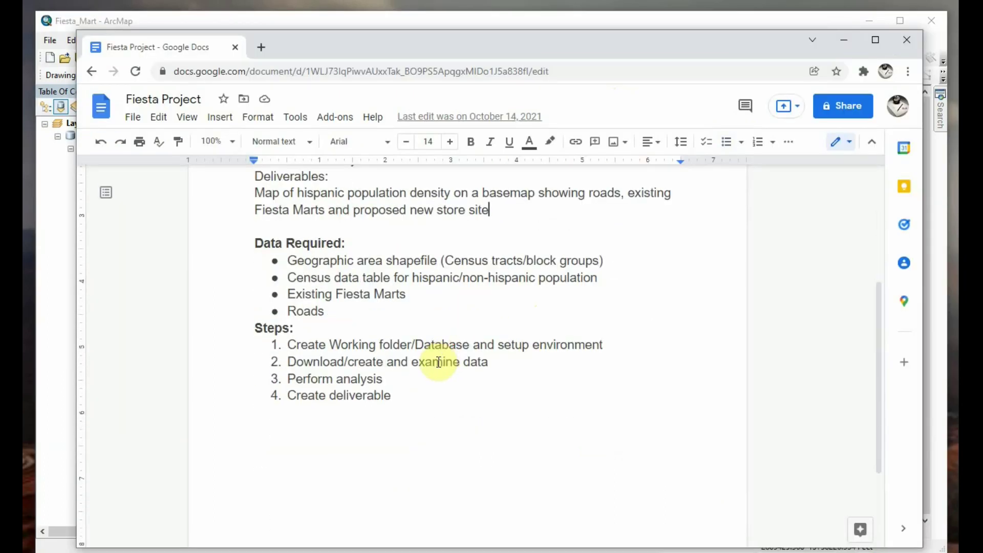
# Review the Fiesta Project document's Considerations and Data Required lists, placing the cursor at the Roads item
pyautogui.scroll(3, 404, 369)
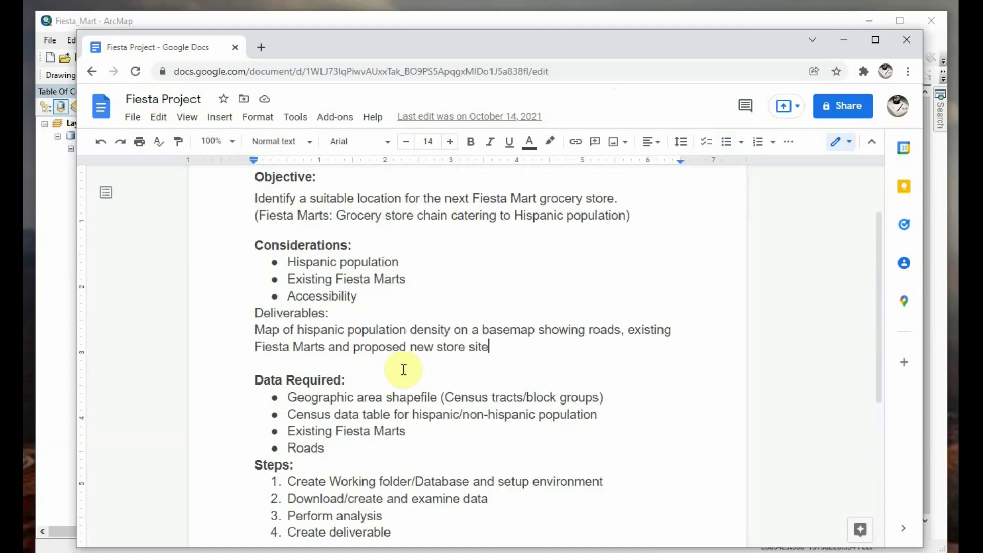
pyautogui.scroll(-2, 450, 339)
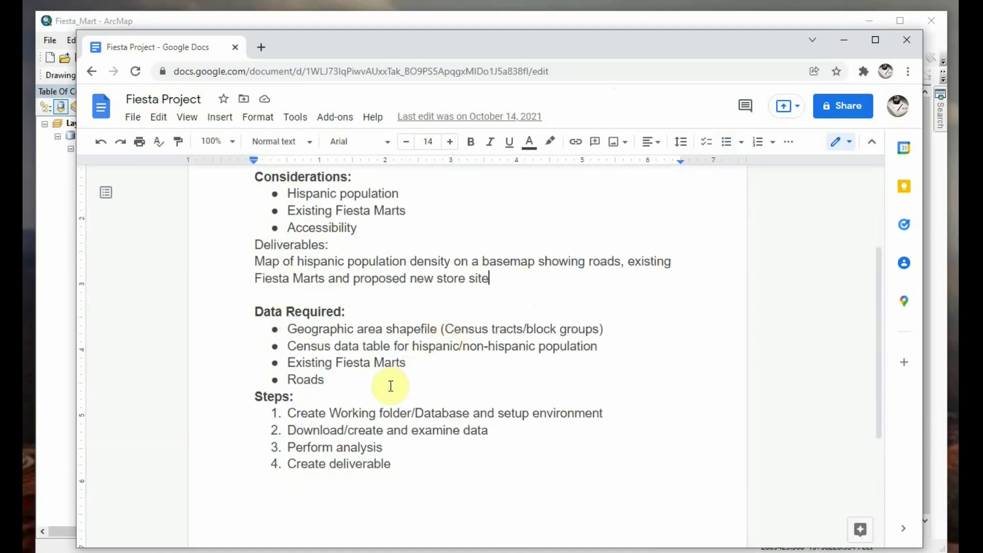
pyautogui.doubleClick(341, 385)
pyautogui.click(402, 384)
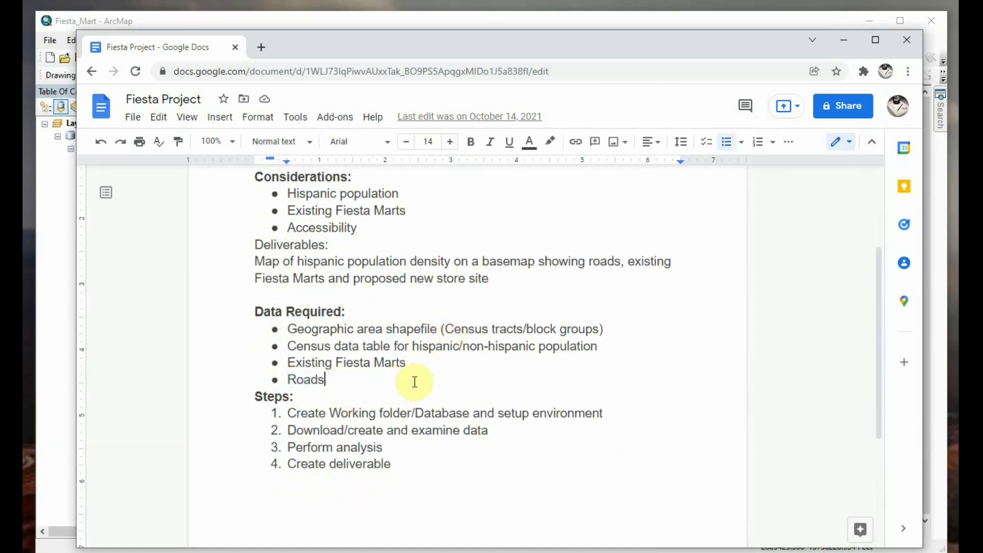
pyautogui.scroll(3, 412, 379)
pyautogui.scroll(-2, 401, 318)
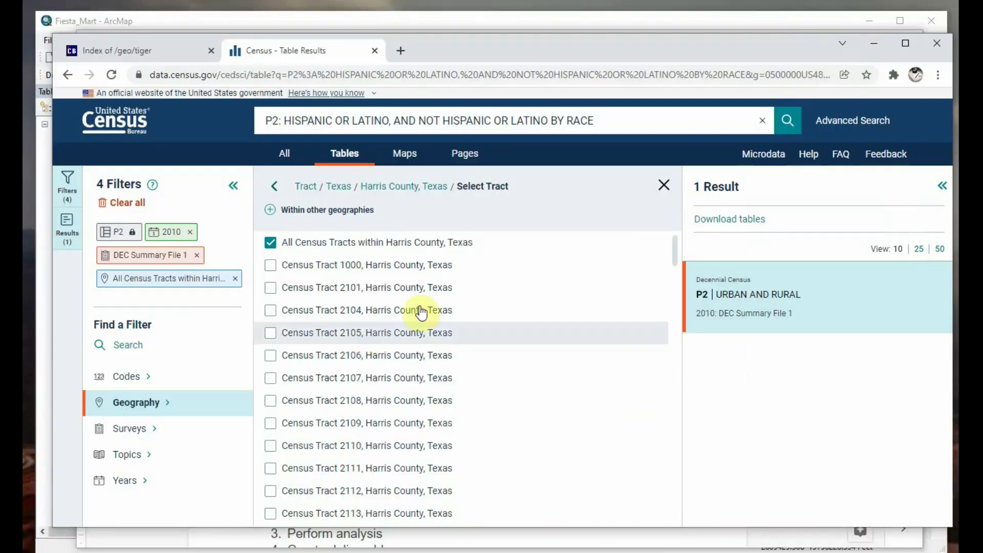
# Switch to the Census Bureau's TIGER index in the browser and open its TIGER2020/ROADS directory
pyautogui.click(167, 43)
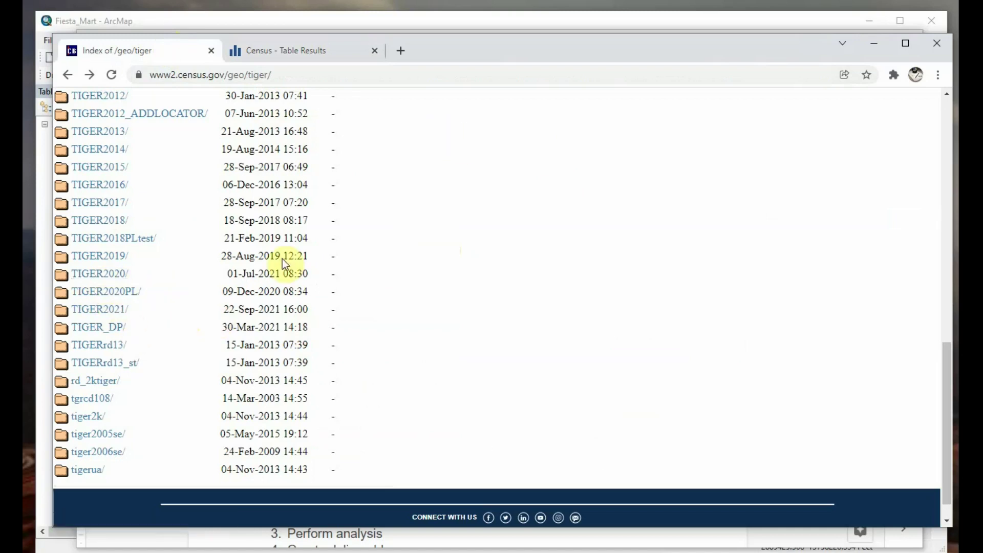
pyautogui.click(103, 276)
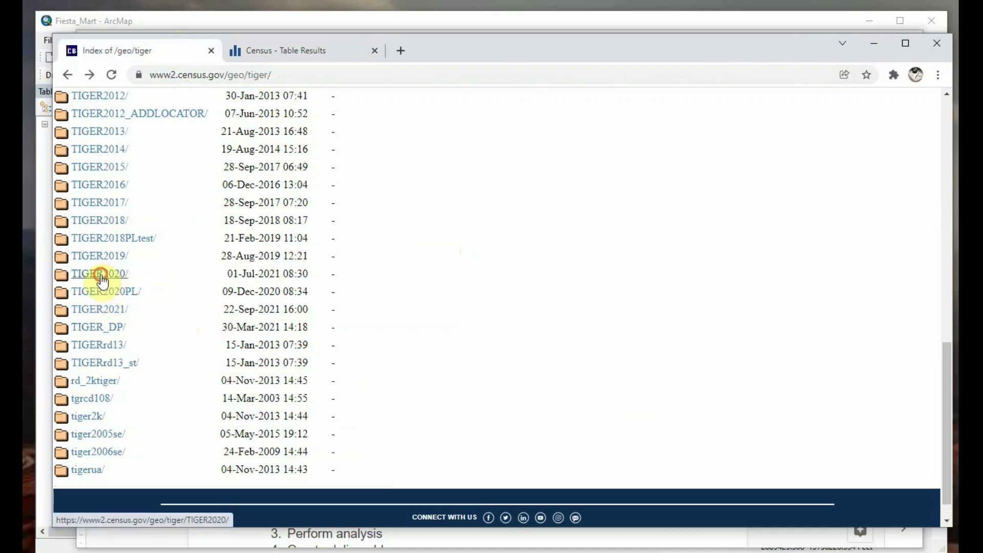
pyautogui.scroll(-7, 181, 351)
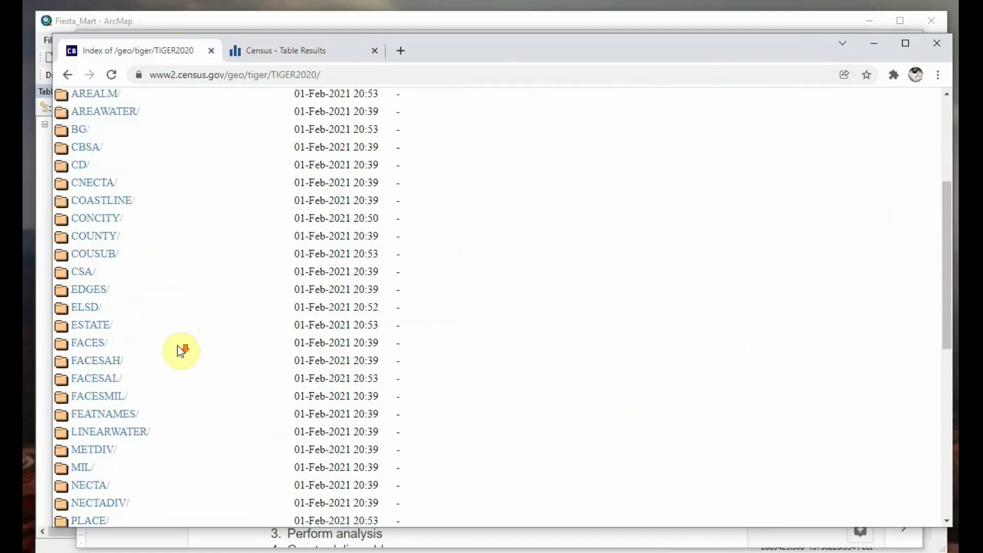
pyautogui.scroll(-3, 180, 351)
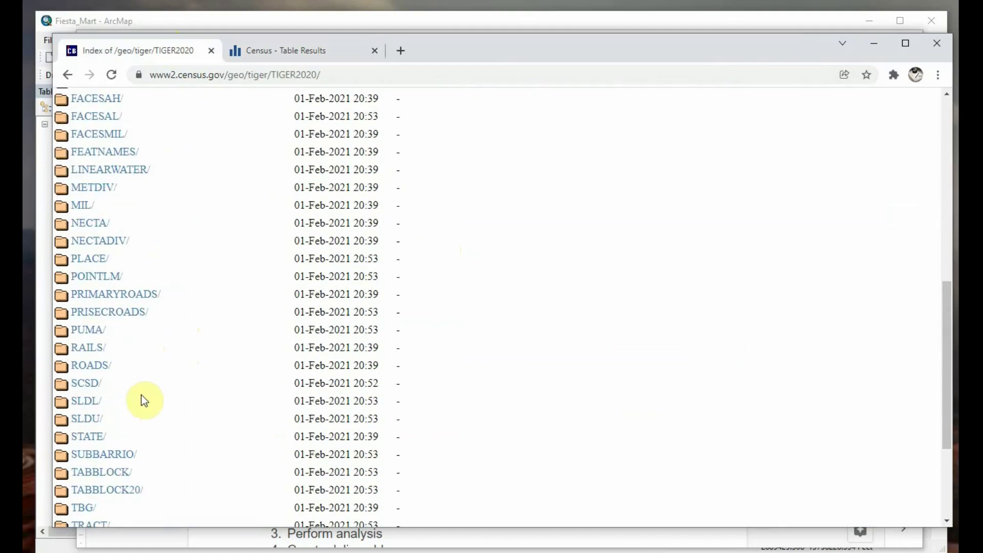
pyautogui.click(95, 369)
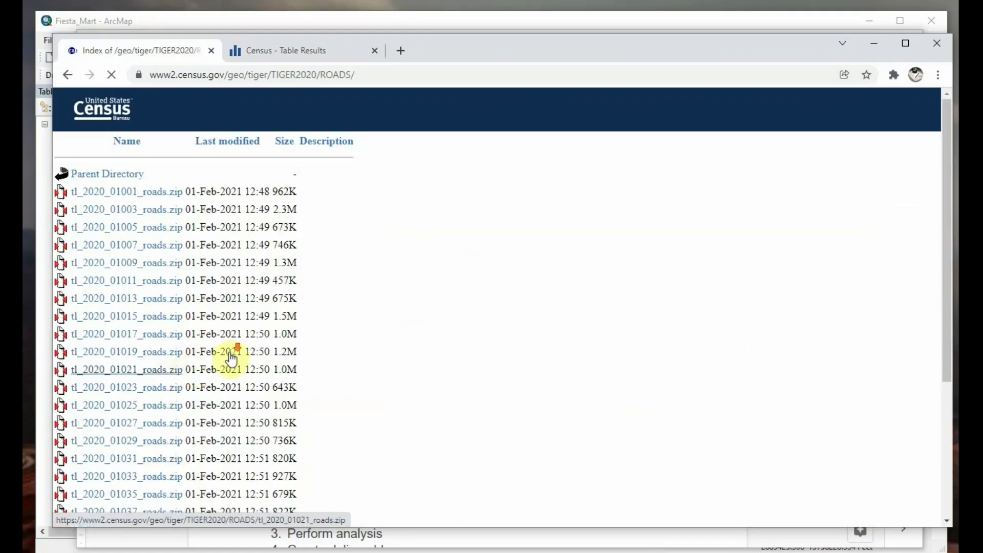
# Look through the road zip files in the TIGER2020/ROADS listing to examine how state and county codes form their names
pyautogui.scroll(-4, 230, 353)
pyautogui.scroll(3, 229, 353)
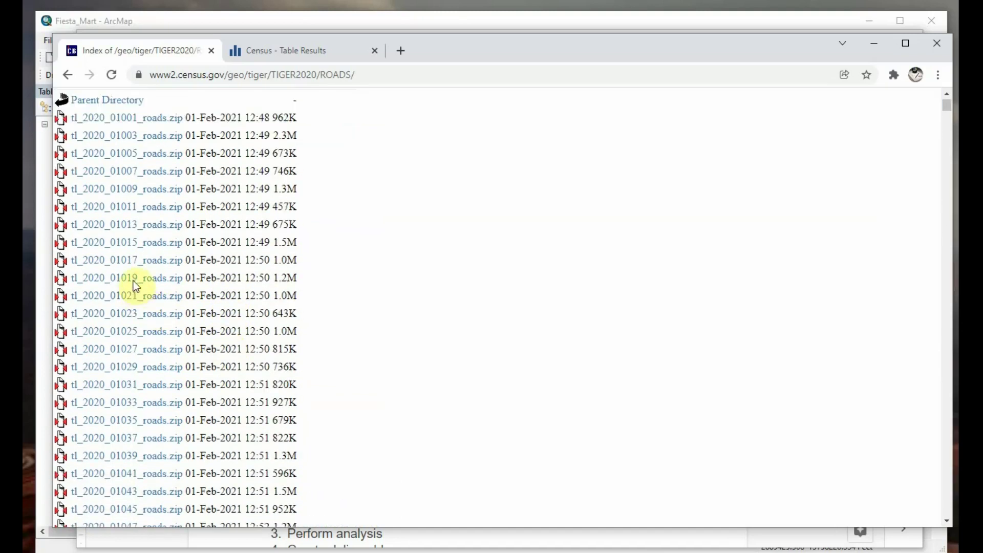
pyautogui.scroll(-15, 164, 359)
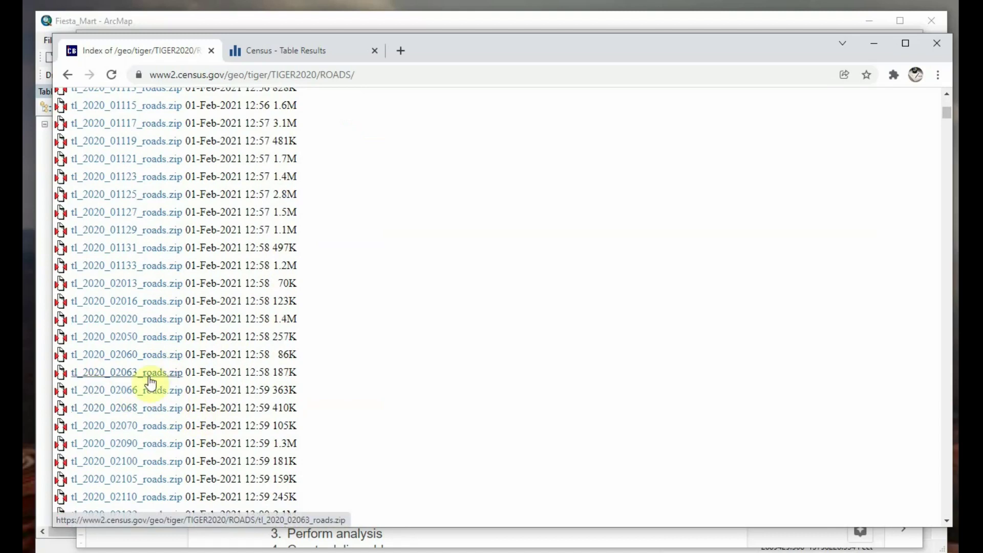
pyautogui.scroll(10, 124, 399)
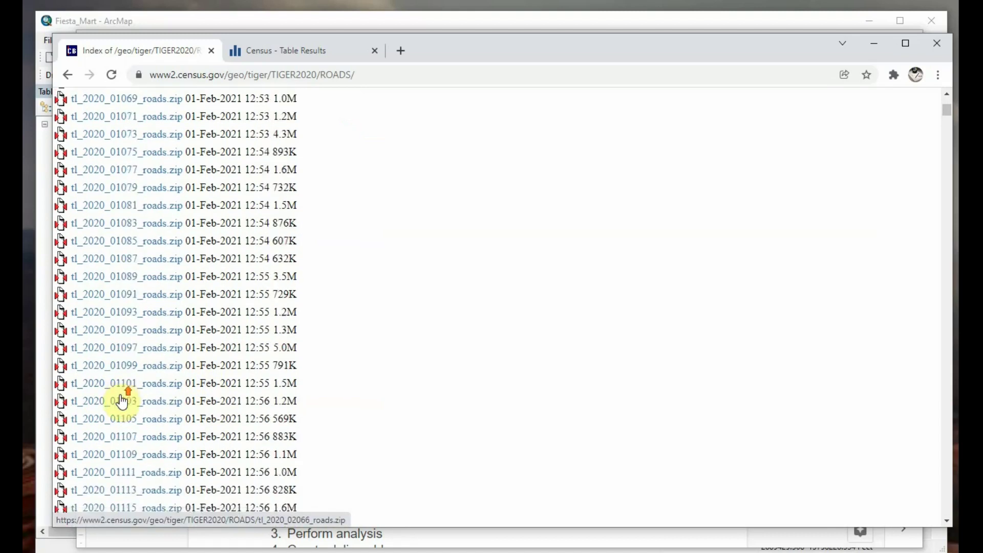
pyautogui.scroll(5, 122, 401)
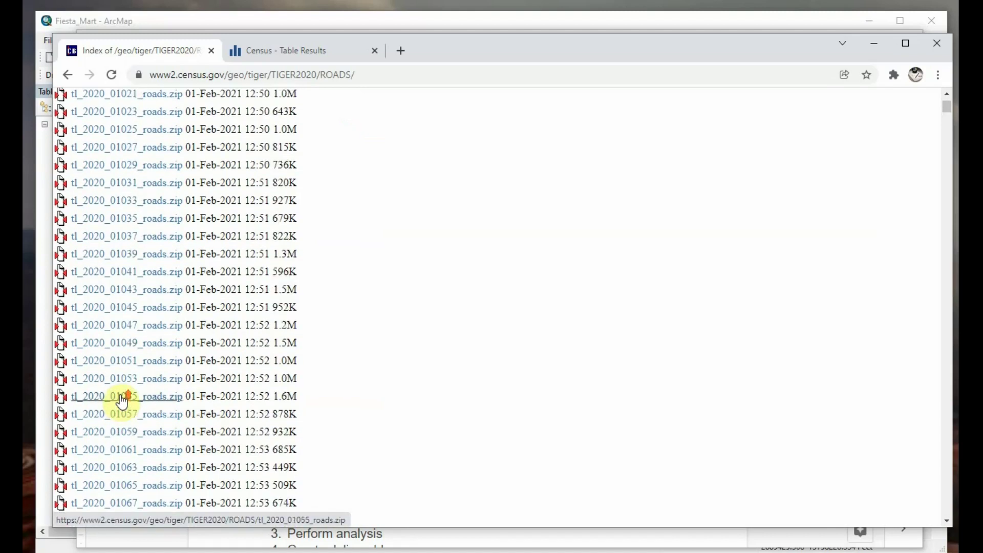
pyautogui.scroll(5, 123, 399)
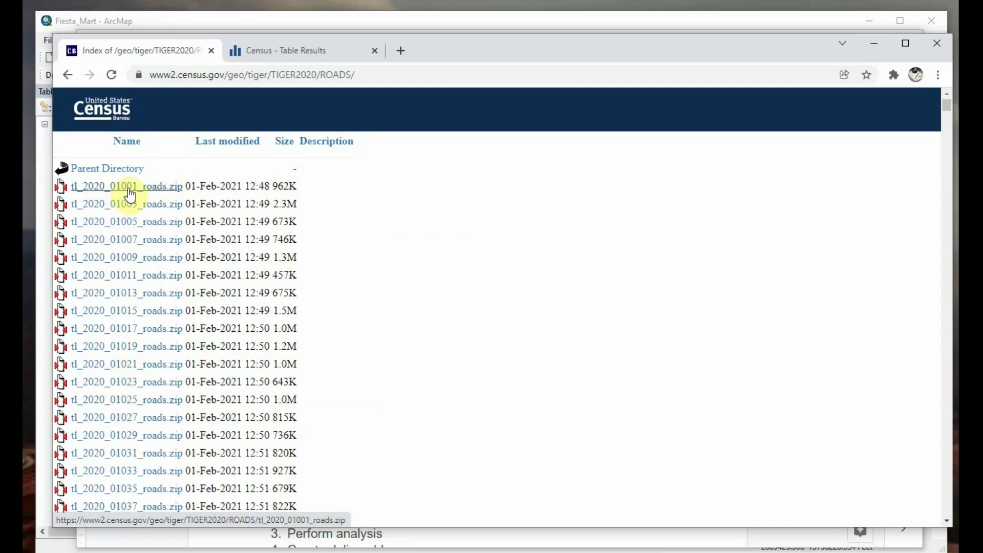
pyautogui.scroll(-15, 128, 210)
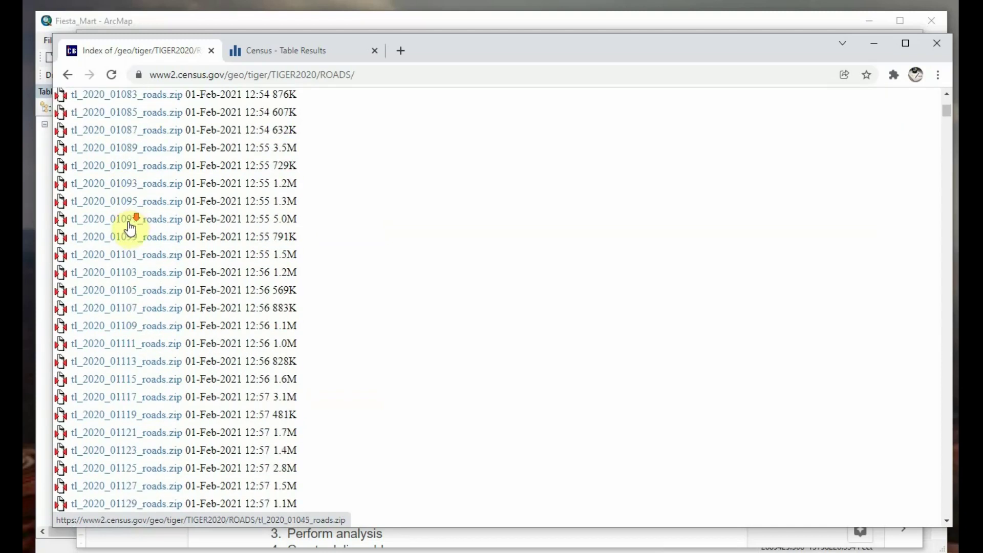
pyautogui.scroll(12, 131, 233)
pyautogui.scroll(-20, 144, 220)
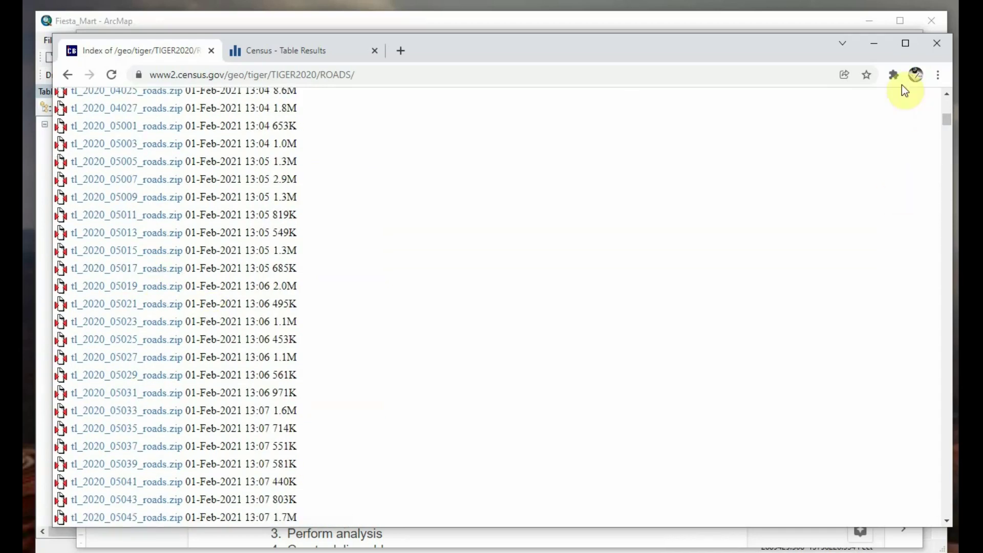
# Switch to ArcMap, open Tract_2010's attribute table, and highlight STATEFP10 and COUNTYFP10 to check the state and county codes
pyautogui.click(786, 21)
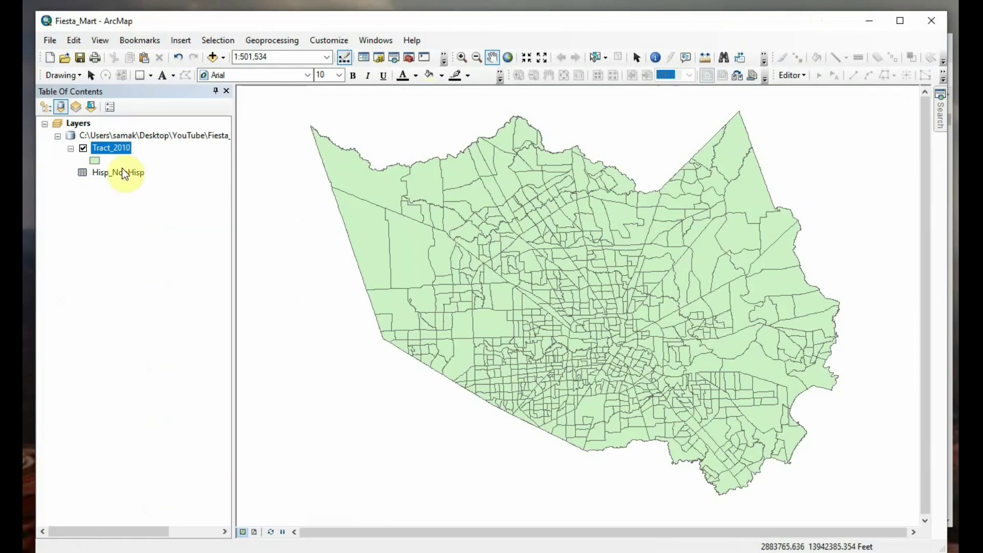
pyautogui.rightClick(112, 149)
pyautogui.click(152, 186)
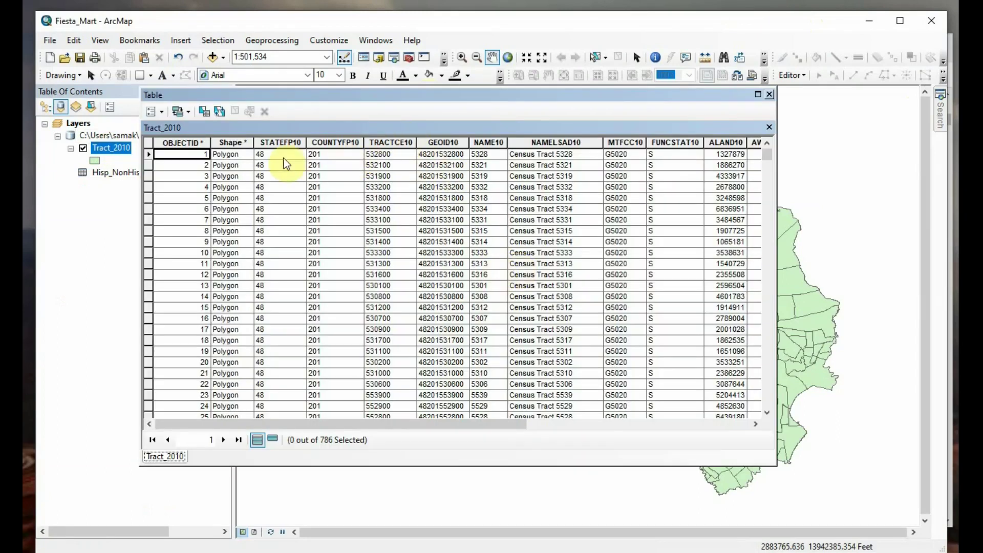
pyautogui.click(277, 143)
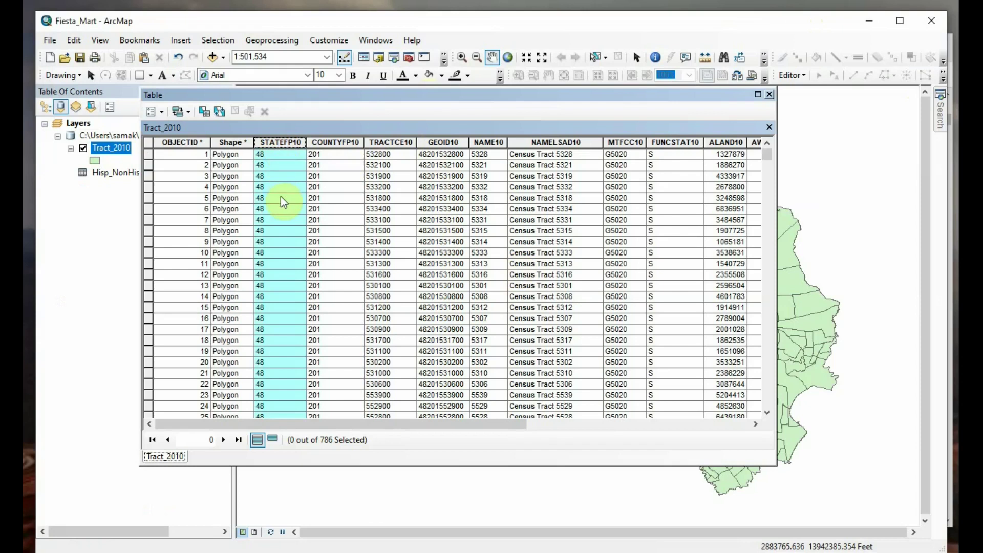
pyautogui.click(335, 144)
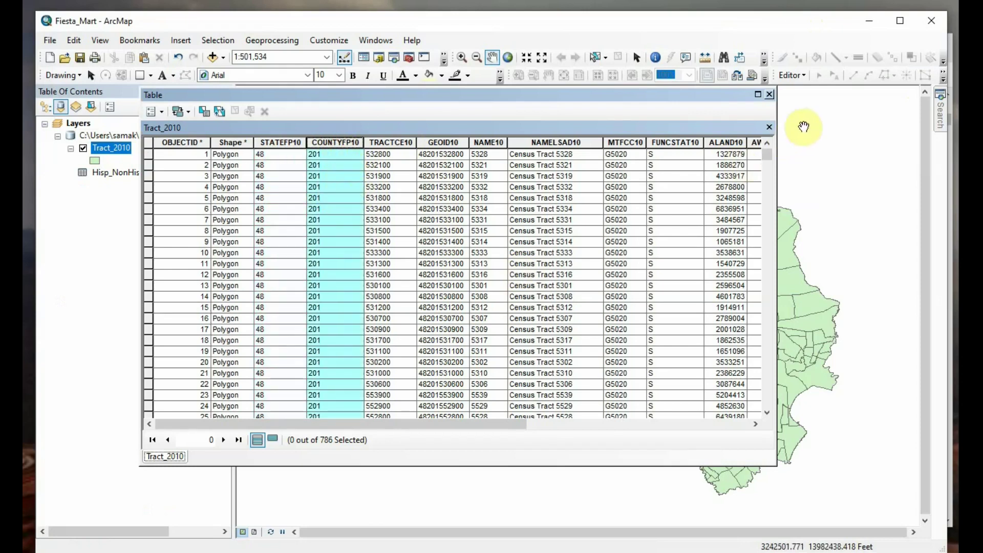
# Switch back to the browser and download tl_2020_48201_roads.zip through its direct address in the TIGER2020/ROADS directory
pyautogui.hotkey('alt', 'Tab')
pyautogui.scroll(-5, 433, 318)
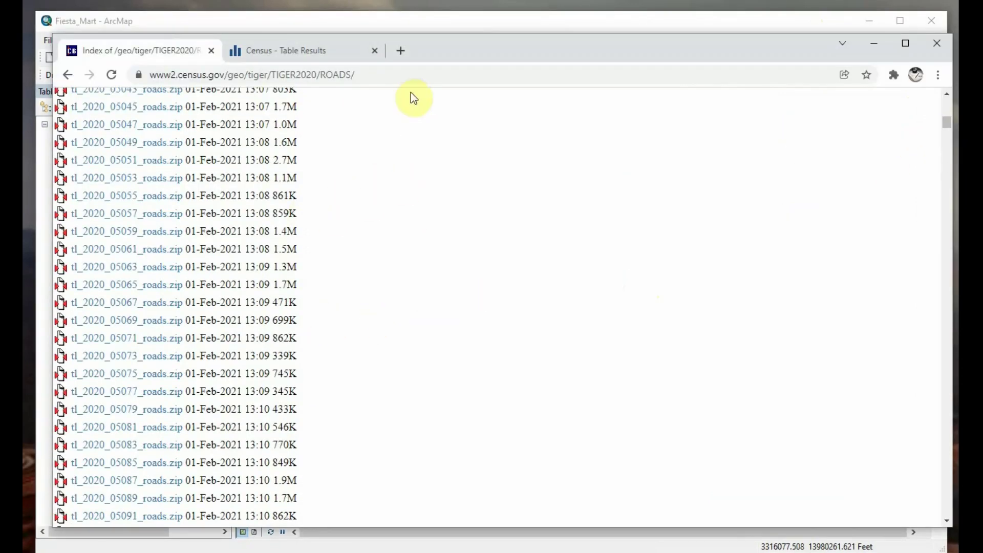
pyautogui.click(401, 76)
pyautogui.click(410, 76)
pyautogui.write('tl_2020')
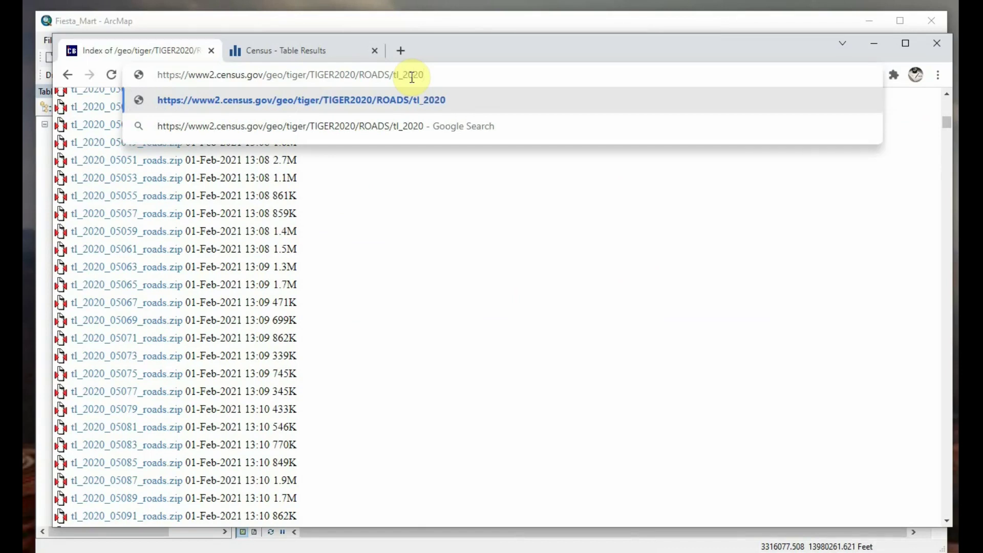
pyautogui.write('_')
pyautogui.write('48')
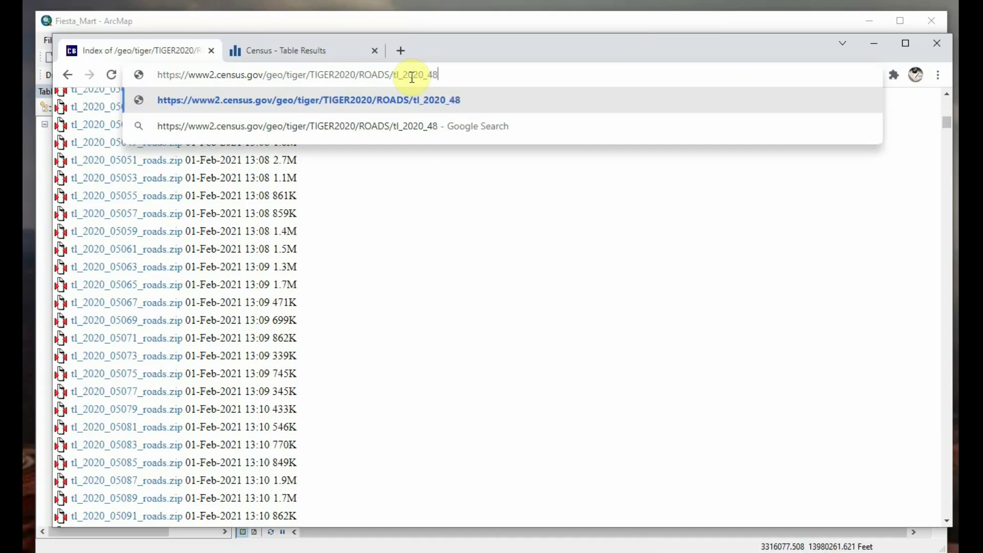
pyautogui.write('201_roads.zip')
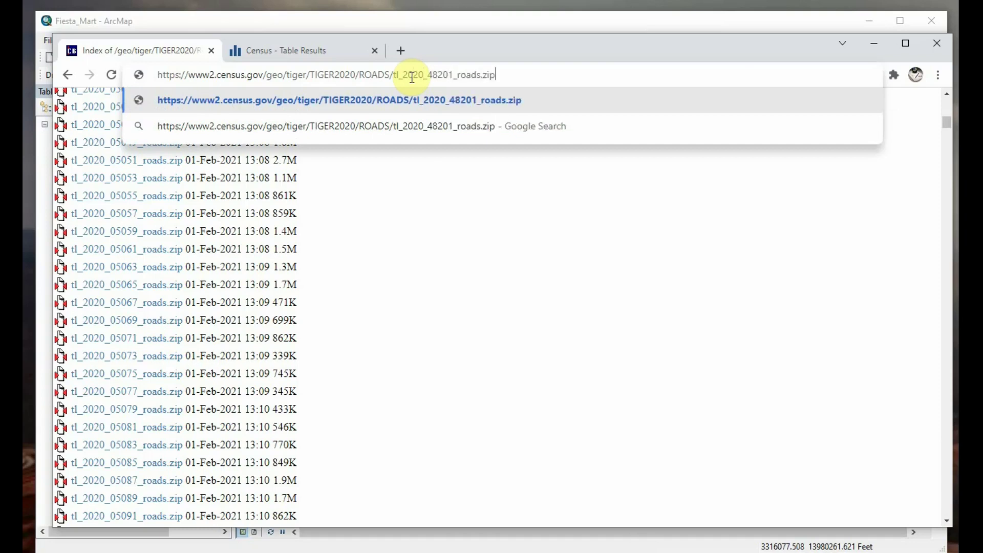
pyautogui.press('Return')
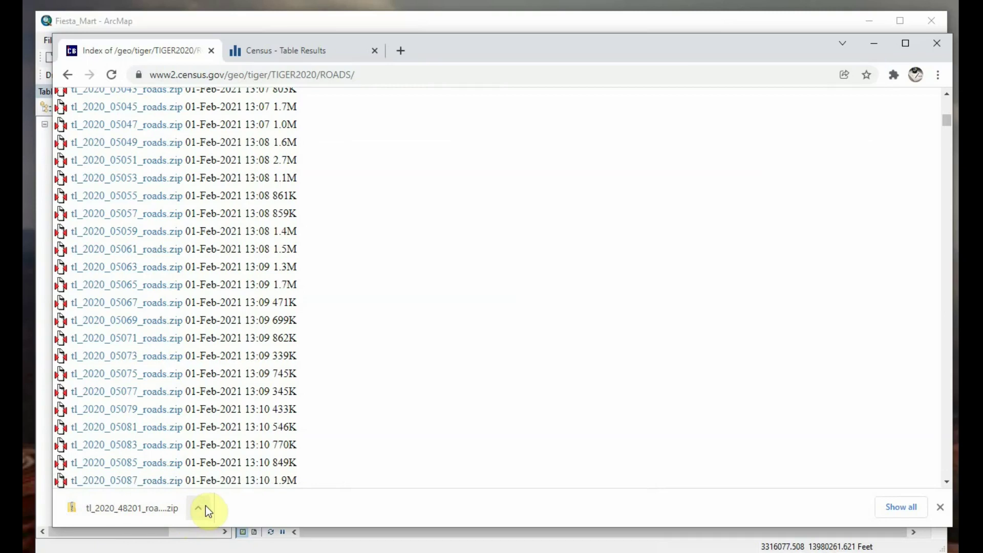
# Close the Tract_2010 table in ArcMap and inspect the tl_2020_48201_roads layer up close in the untitled map
pyautogui.click(874, 46)
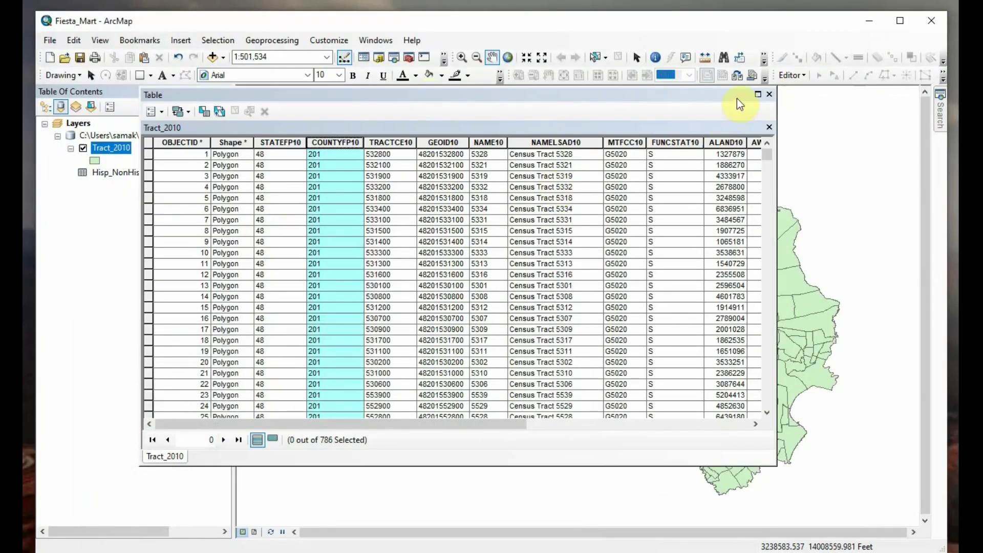
pyautogui.click(769, 95)
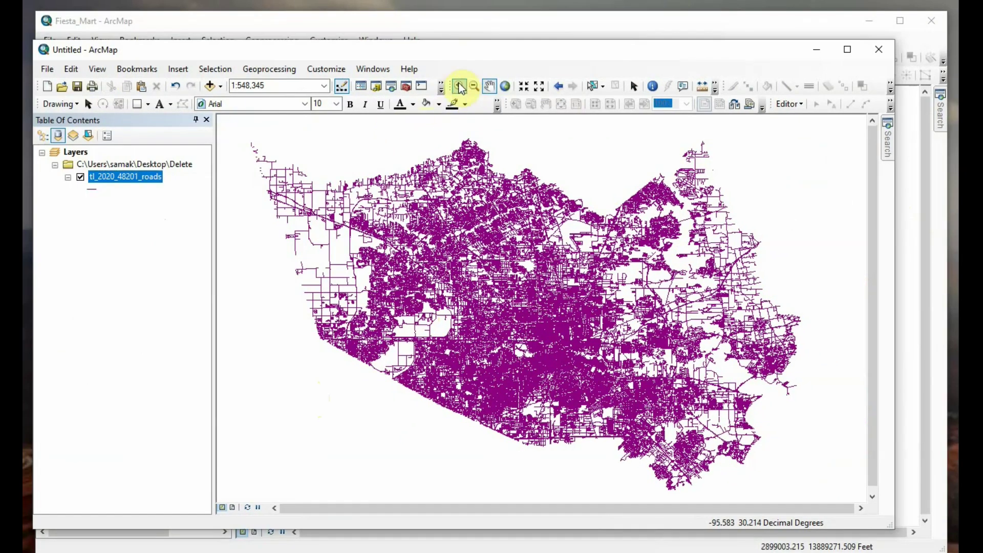
pyautogui.click(460, 88)
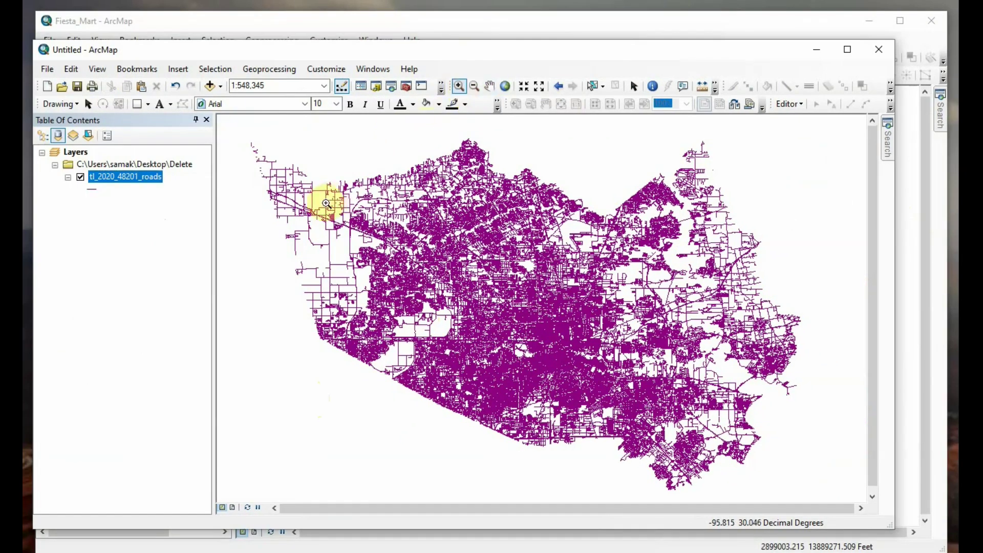
pyautogui.moveTo(323, 203); pyautogui.dragTo(541, 346)
pyautogui.moveTo(448, 252); pyautogui.dragTo(583, 365)
pyautogui.scroll(3, 582, 366)
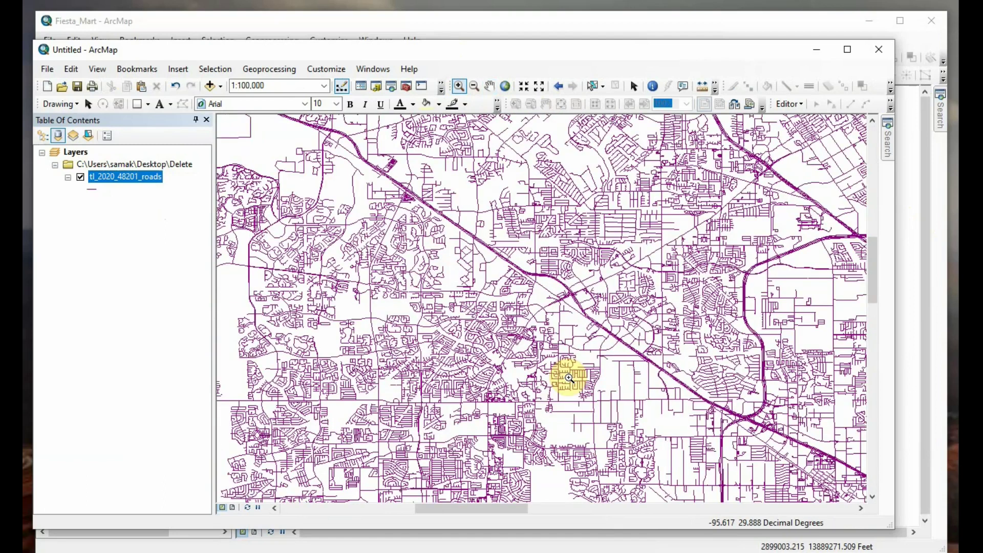
pyautogui.scroll(2, 530, 384)
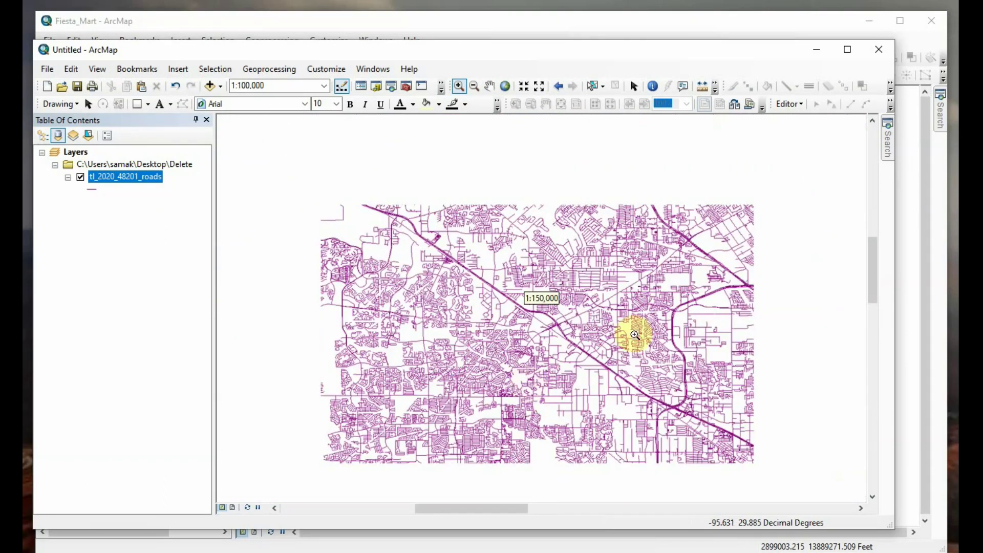
pyautogui.click(817, 51)
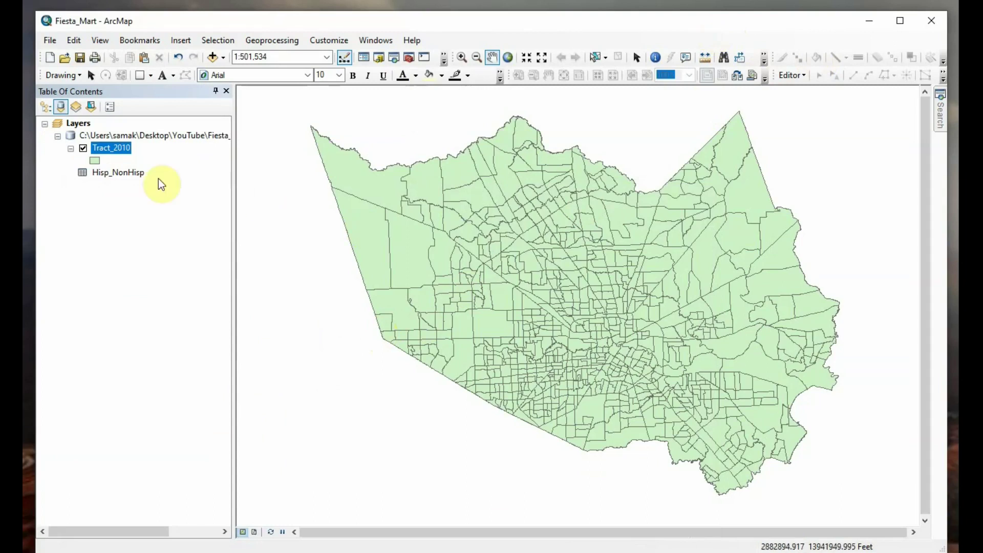
# Switch to Relationship.PNG in Photos to read how TIGER/Line shapefiles relate to census statistical data
pyautogui.rightClick(121, 146)
pyautogui.click(576, 29)
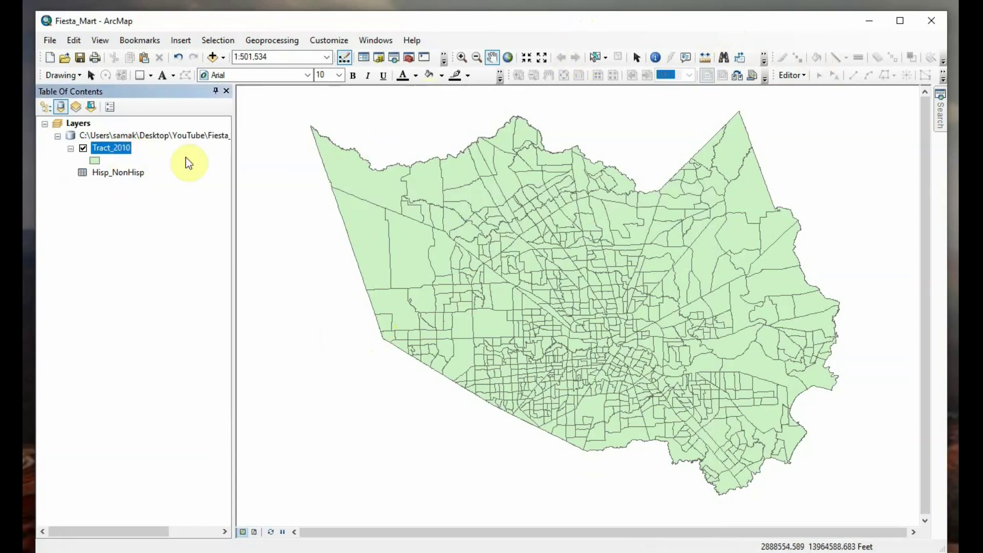
pyautogui.doubleClick(111, 147)
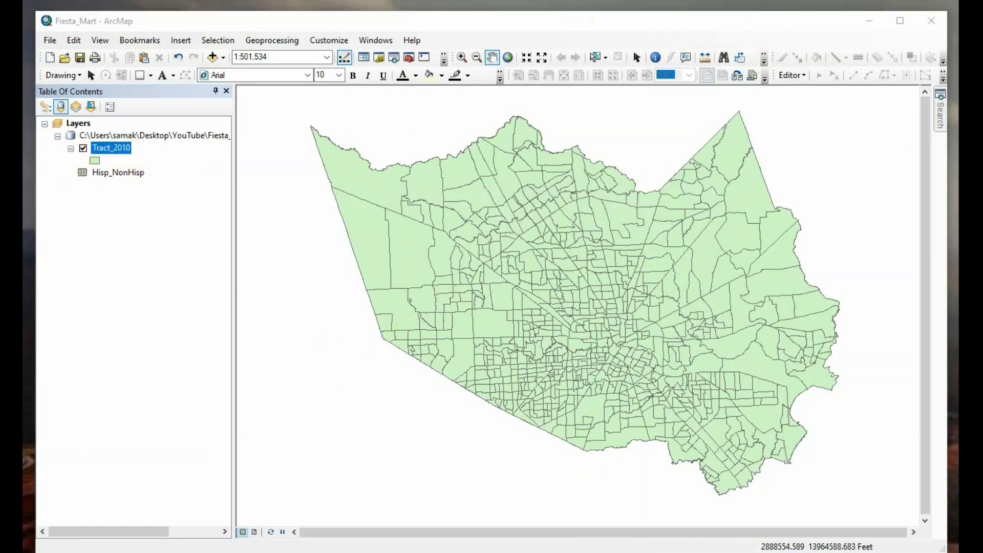
pyautogui.hotkey('alt', 'Tab')
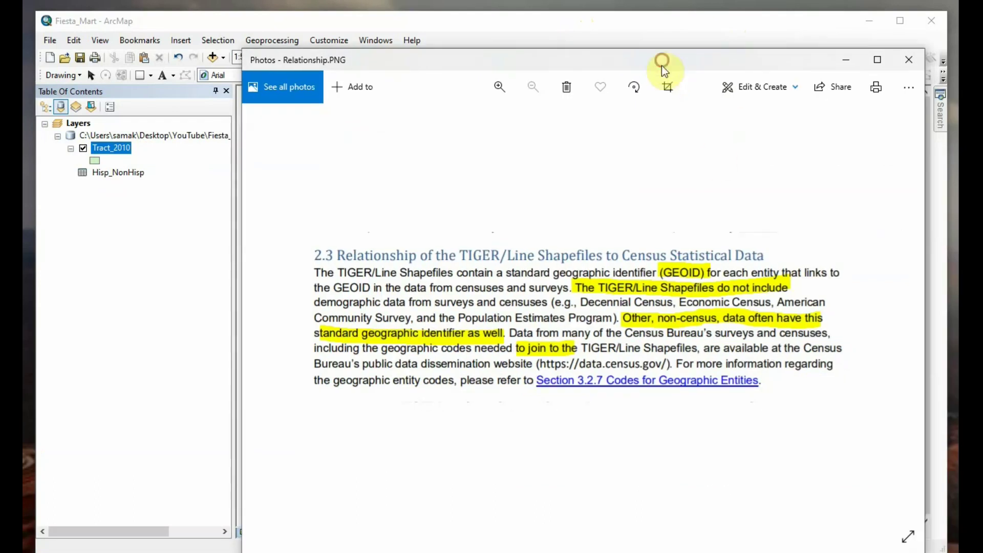